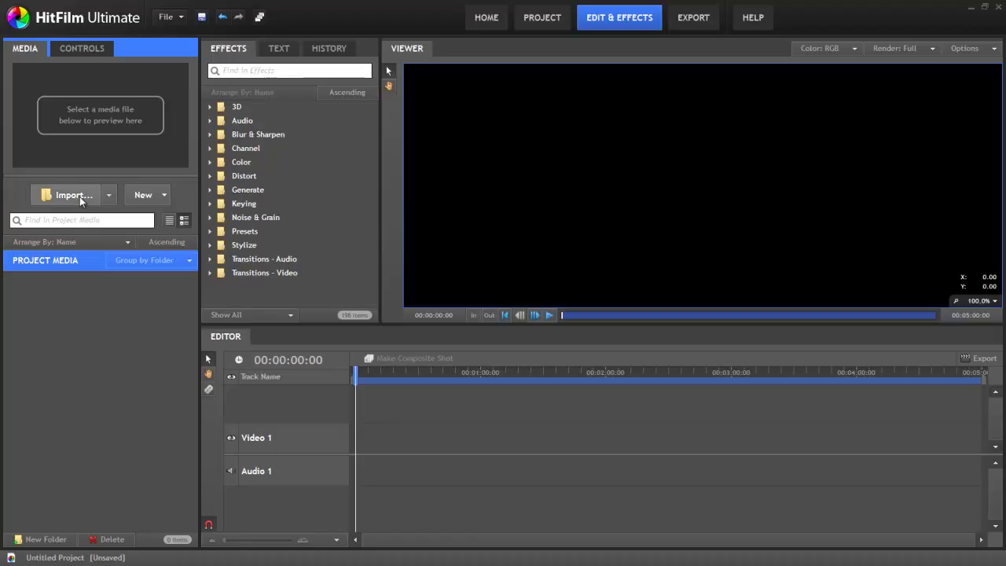
Import 00031J.MXF and High Angle BG.tif from Videos > Greenscreen Elements
{"action": "left_click", "coordinate": [79, 196]}
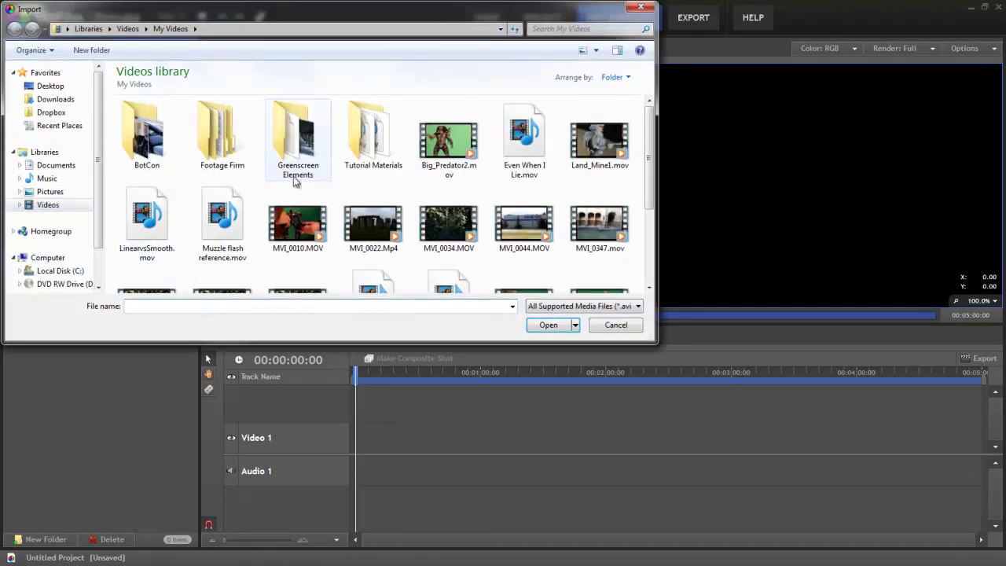
{"action": "left_click", "coordinate": [290, 134]}
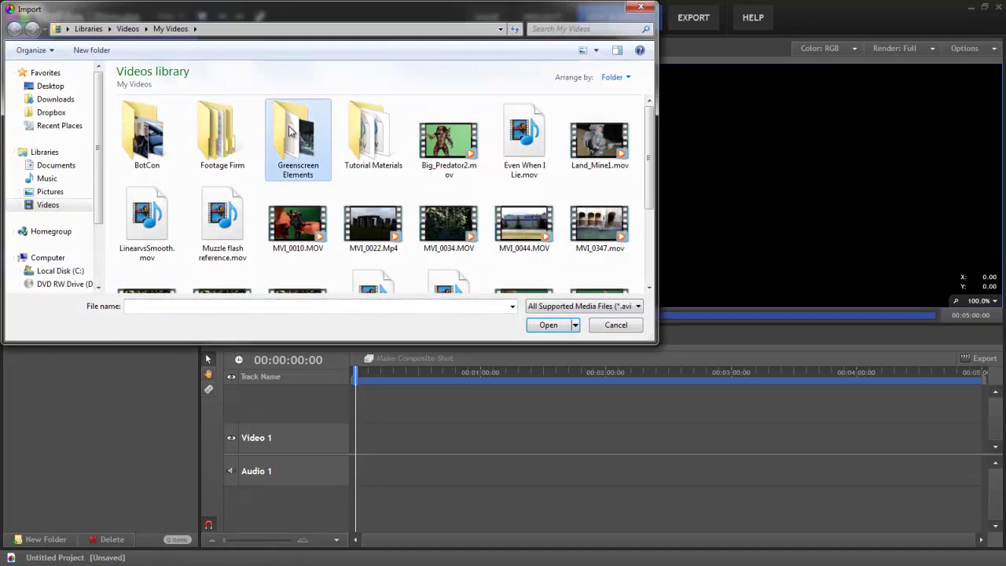
{"action": "double_click", "coordinate": [291, 132]}
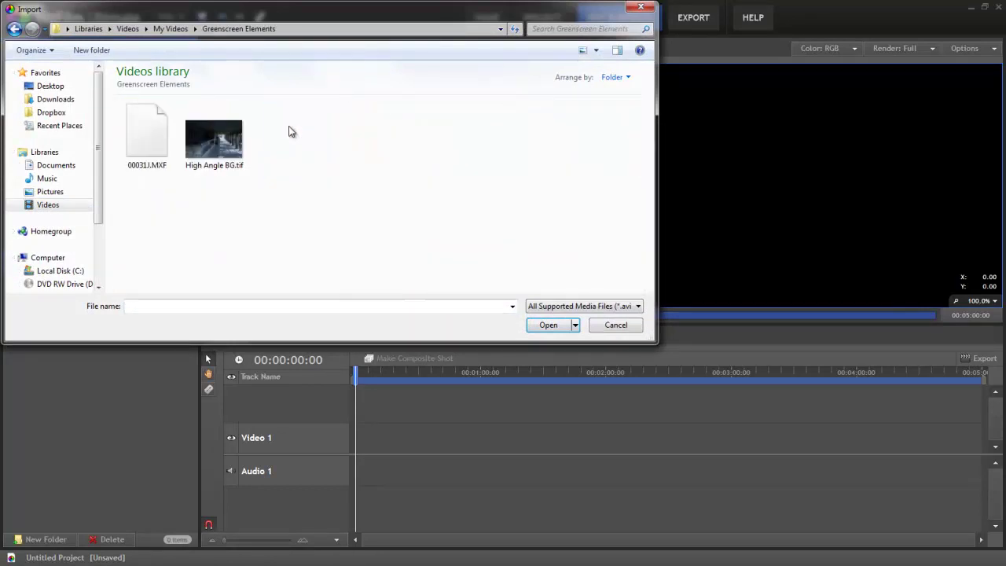
{"action": "left_click", "coordinate": [160, 132]}
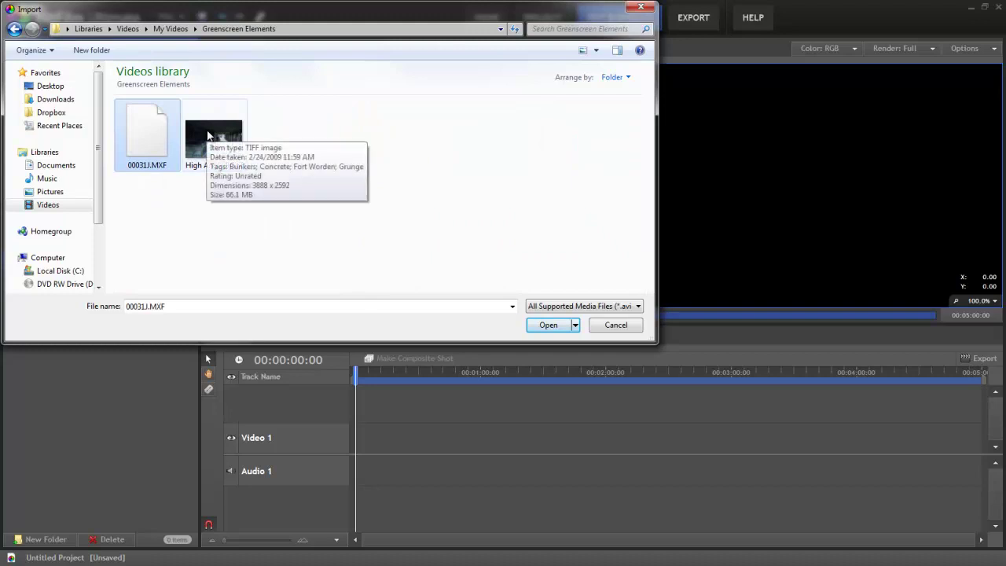
{"action": "left_click", "coordinate": [208, 135], "text": "ctrl"}
{"action": "left_click", "coordinate": [548, 324]}
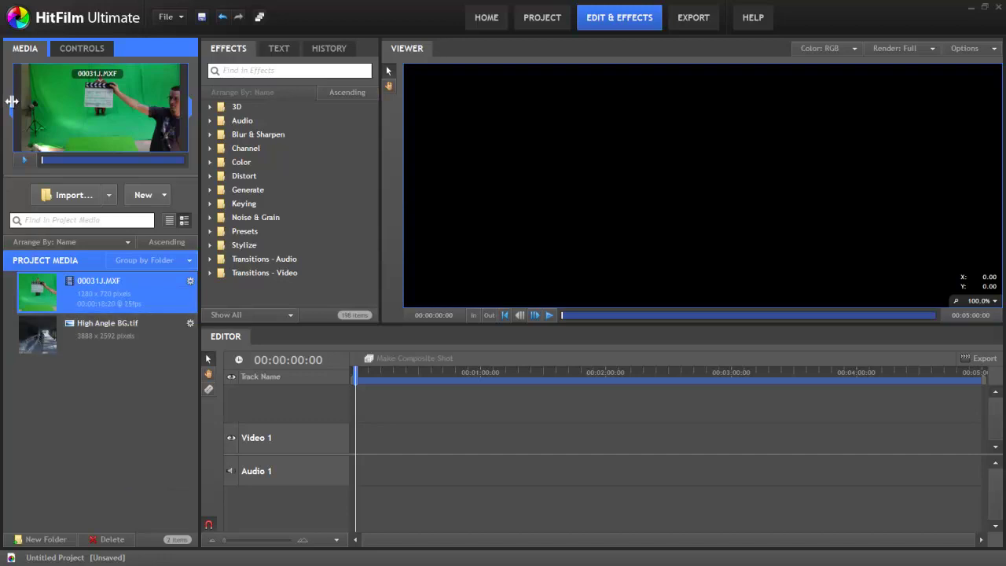
Trim 00031J.MXF to ten seconds on Video 1 and convert it into a composite shot
{"action": "left_click_drag", "start_coordinate": [12, 102], "coordinate": [78, 102]}
{"action": "left_click_drag", "start_coordinate": [190, 106], "coordinate": [363, 443]}
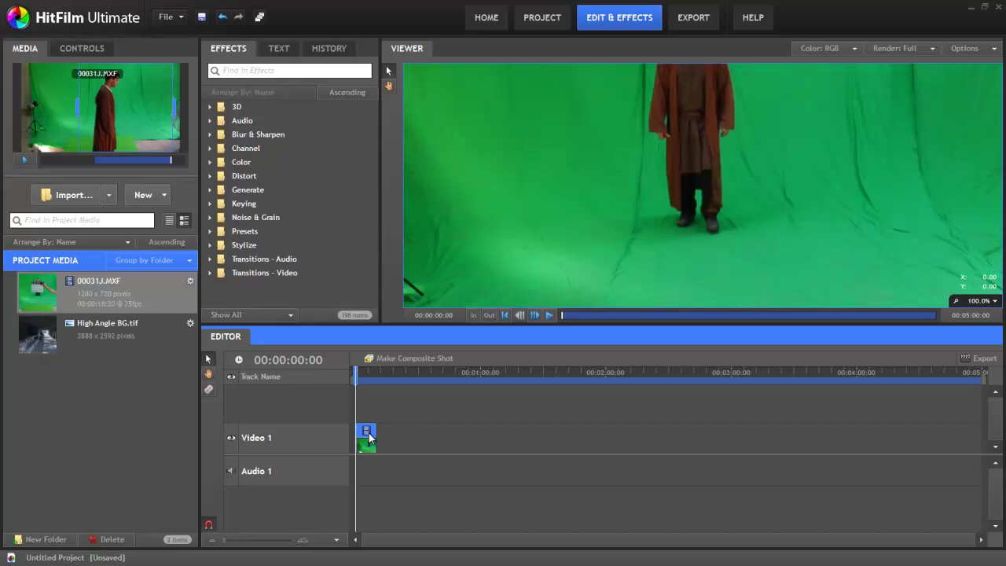
{"action": "right_click", "coordinate": [370, 437]}
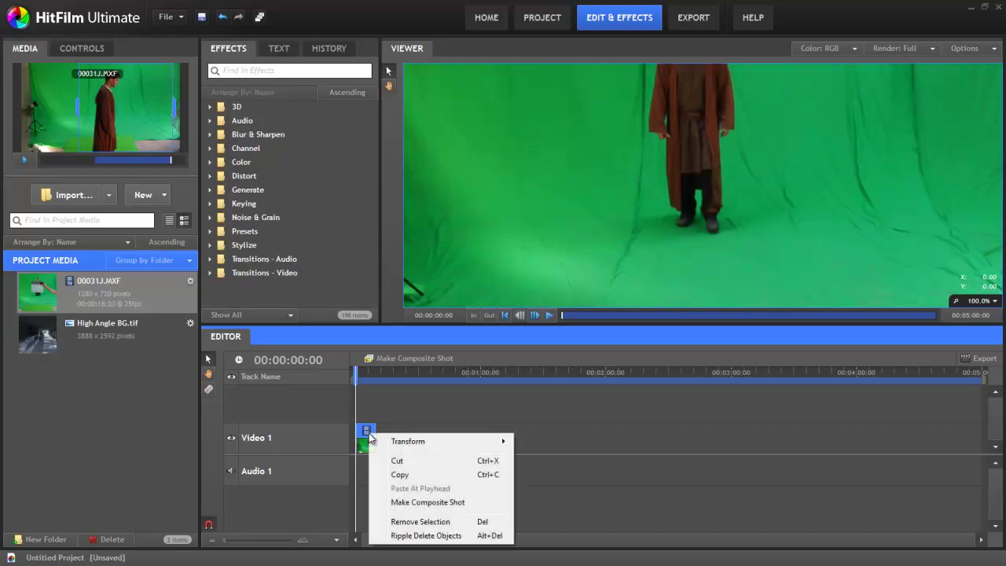
{"action": "left_click", "coordinate": [475, 507]}
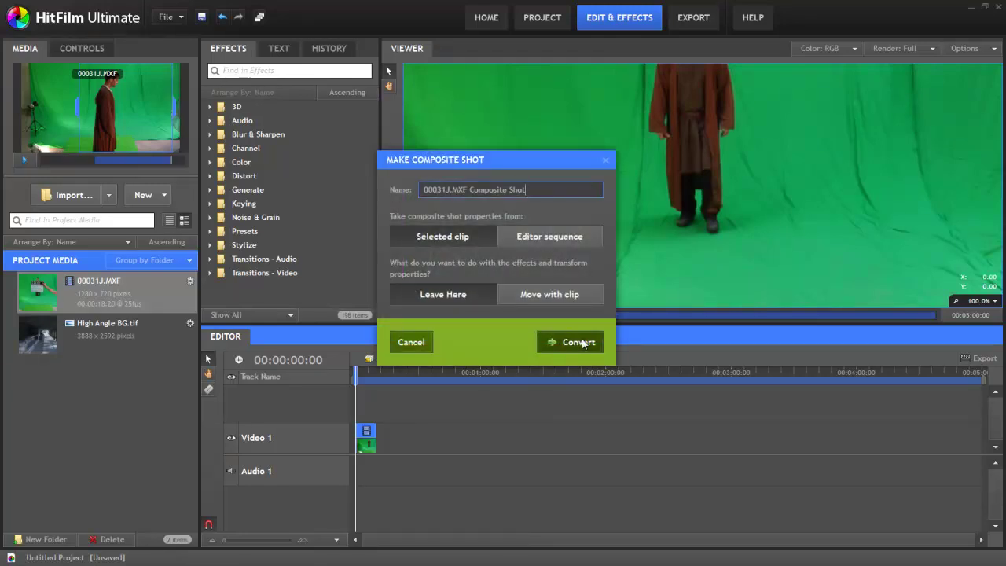
{"action": "left_click", "coordinate": [565, 316]}
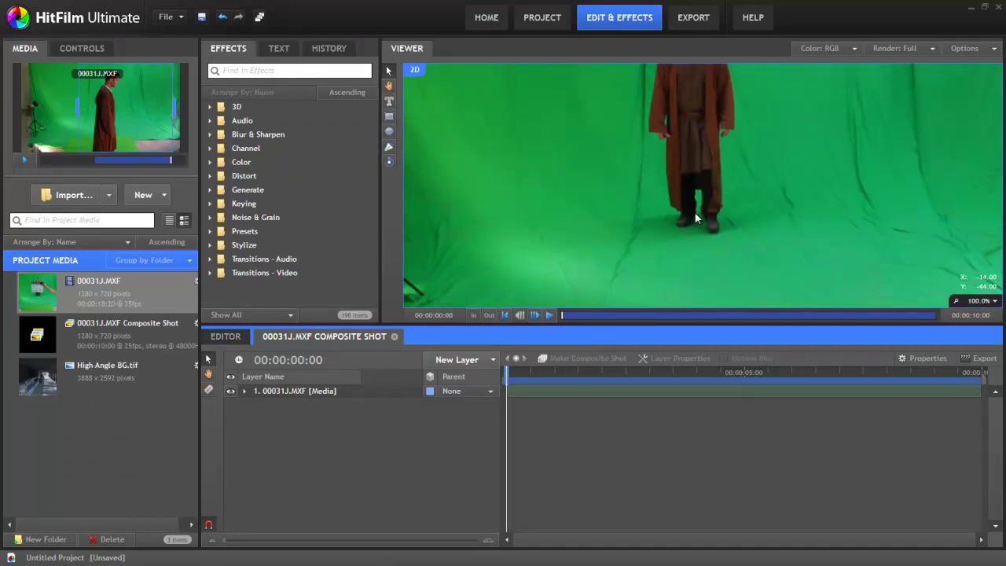
Drop High Angle BG.tif into the composite shot as a layer below 00031J.MXF
{"action": "scroll", "coordinate": [699, 206], "scroll_direction": "down", "scroll_amount": 2}
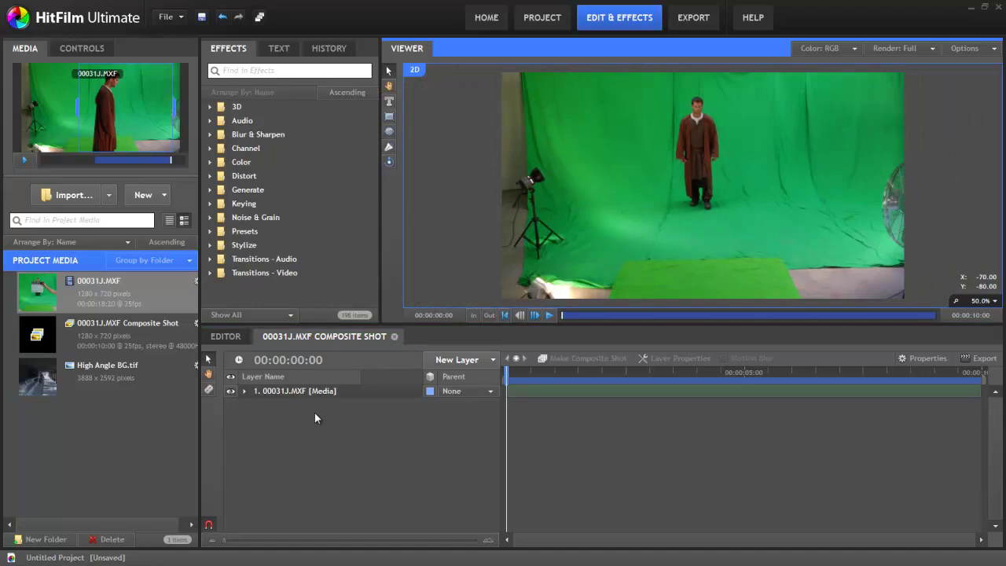
{"action": "left_click_drag", "start_coordinate": [76, 376], "coordinate": [295, 403]}
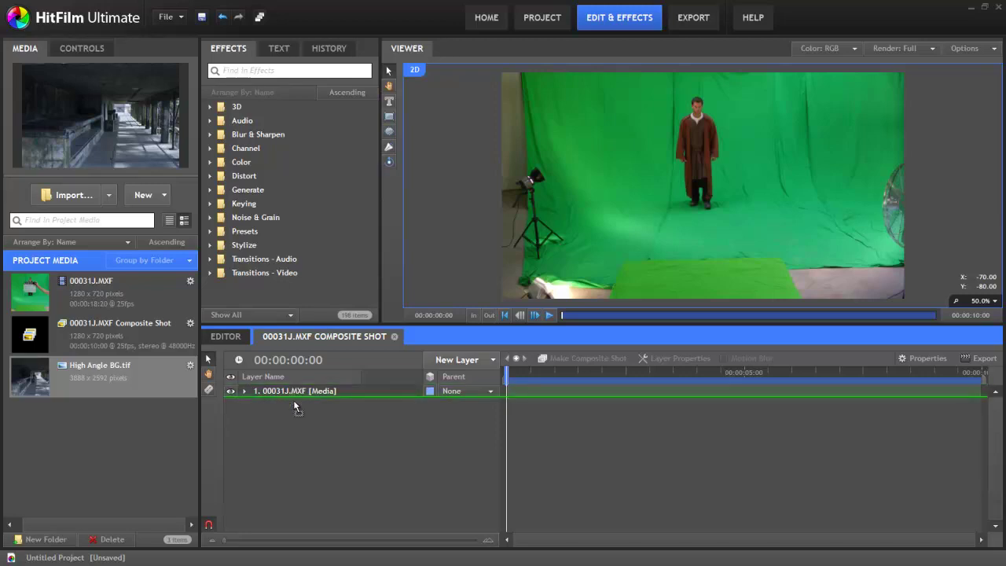
{"action": "left_click_drag", "start_coordinate": [295, 406], "coordinate": [300, 406]}
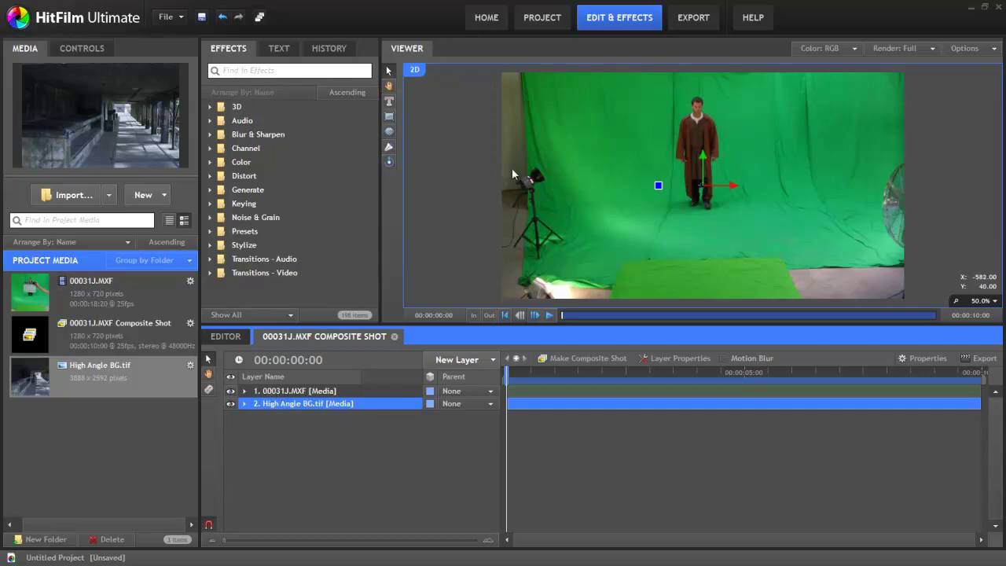
Apply Color Difference Key to the 00031J.MXF layer and draw a rectangle mask around the actor
{"action": "left_click", "coordinate": [243, 71]}
{"action": "type", "text": "differen"}
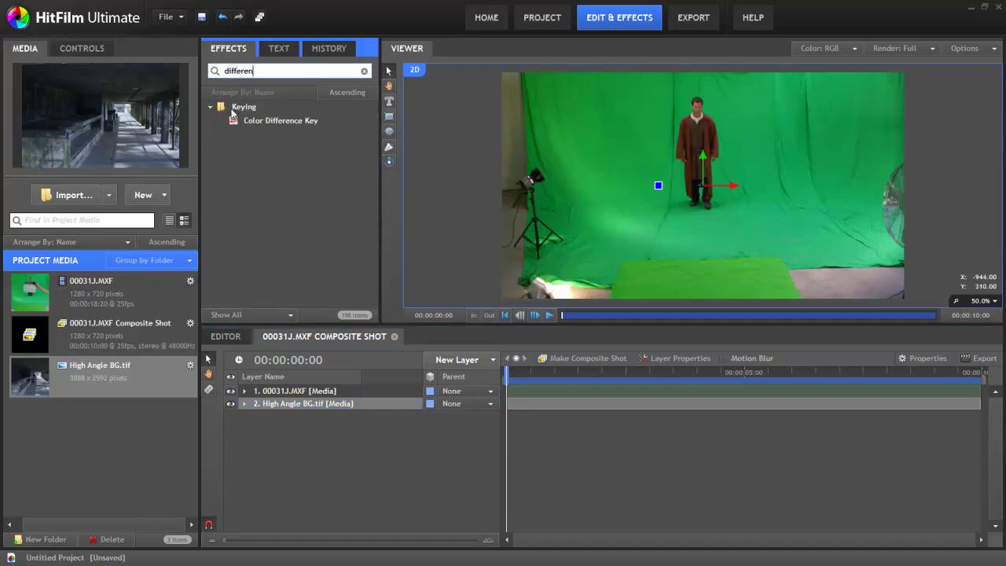
{"action": "left_click_drag", "start_coordinate": [271, 120], "coordinate": [298, 390]}
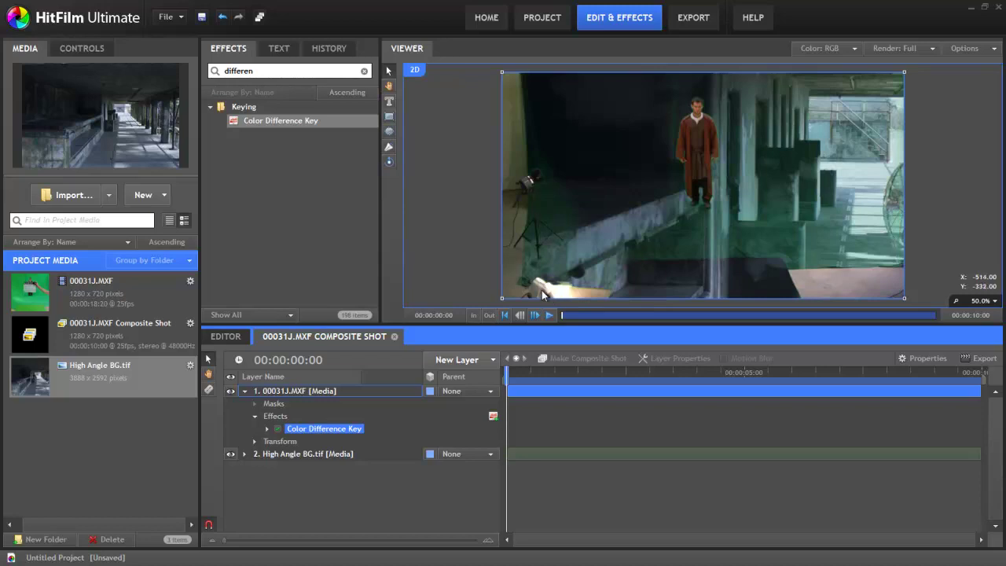
{"action": "left_click", "coordinate": [390, 118]}
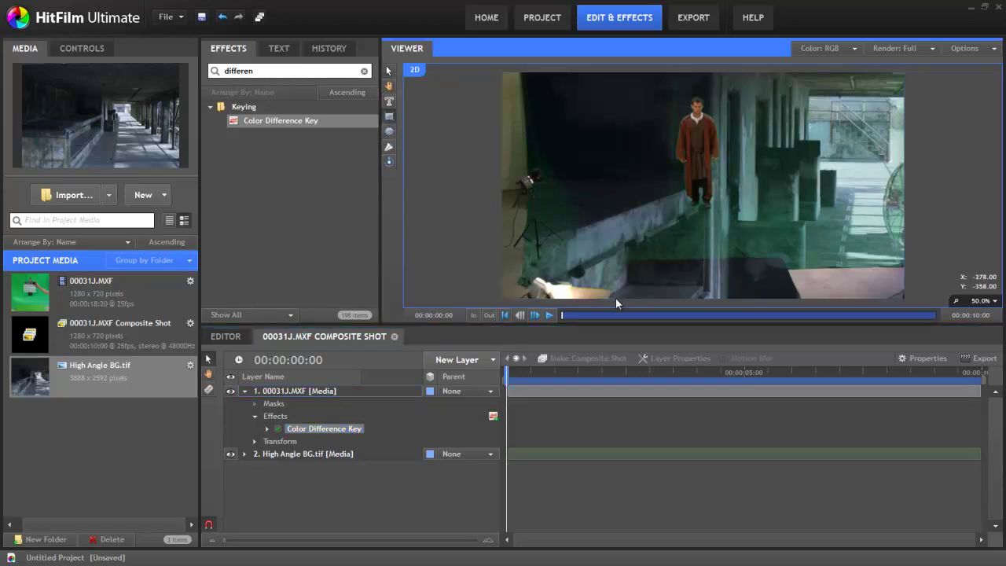
{"action": "left_click_drag", "start_coordinate": [616, 297], "coordinate": [790, 69]}
Expand the Color Difference Key controls and set Min 0.87 and Max 0.95
{"action": "left_click", "coordinate": [324, 441]}
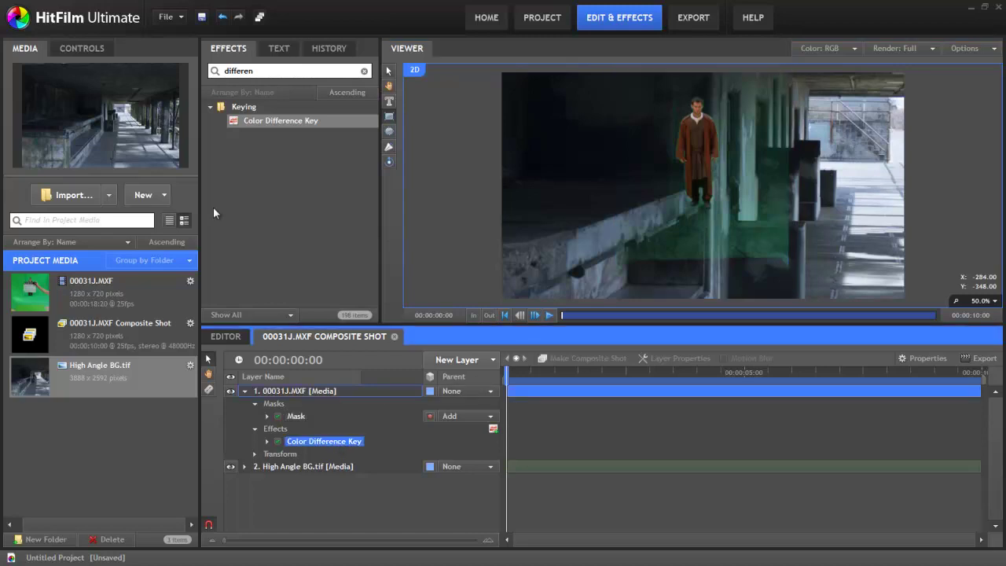
{"action": "left_click", "coordinate": [90, 49]}
{"action": "left_click", "coordinate": [9, 120]}
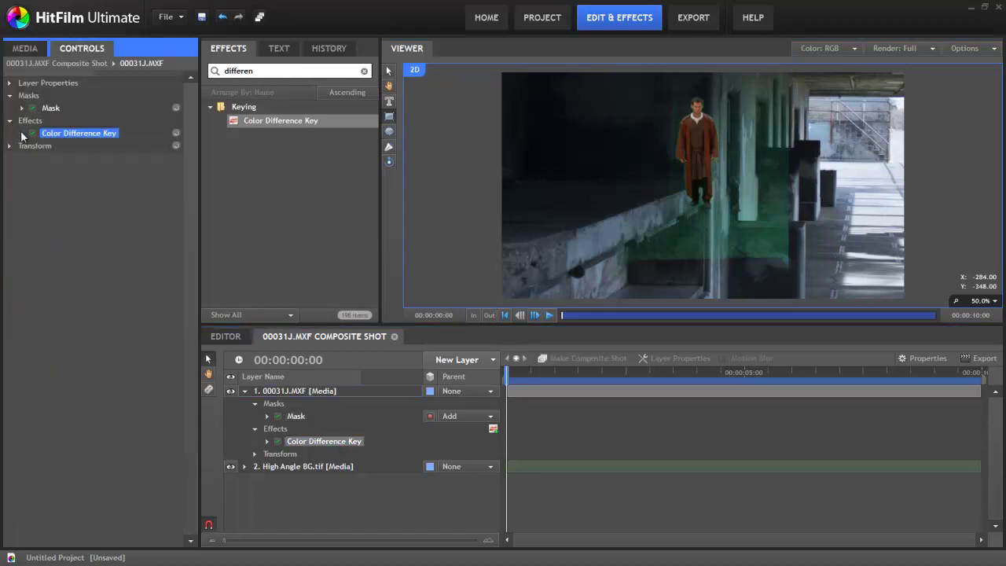
{"action": "left_click", "coordinate": [22, 132]}
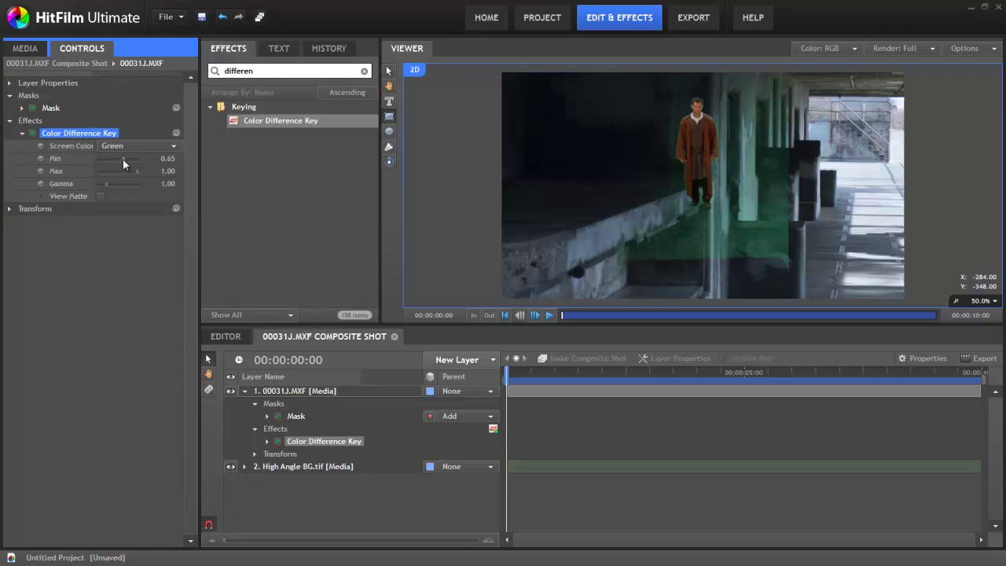
{"action": "left_click_drag", "start_coordinate": [123, 159], "coordinate": [126, 157]}
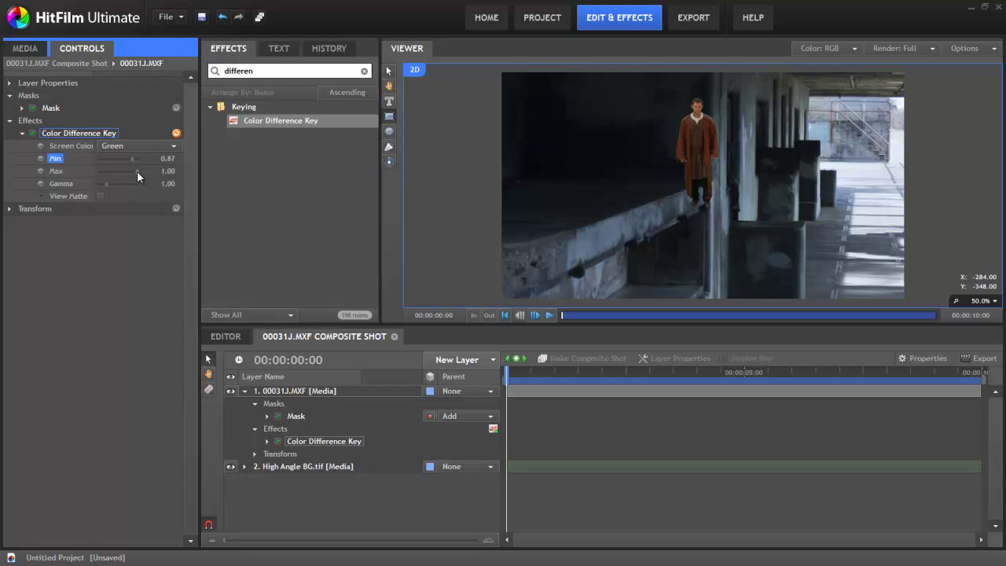
{"action": "left_click_drag", "start_coordinate": [136, 171], "coordinate": [136, 171]}
Reset the Color Difference Key and retune it to Min 0.88, Max 0.95 using the matte view
{"action": "left_click", "coordinate": [99, 196]}
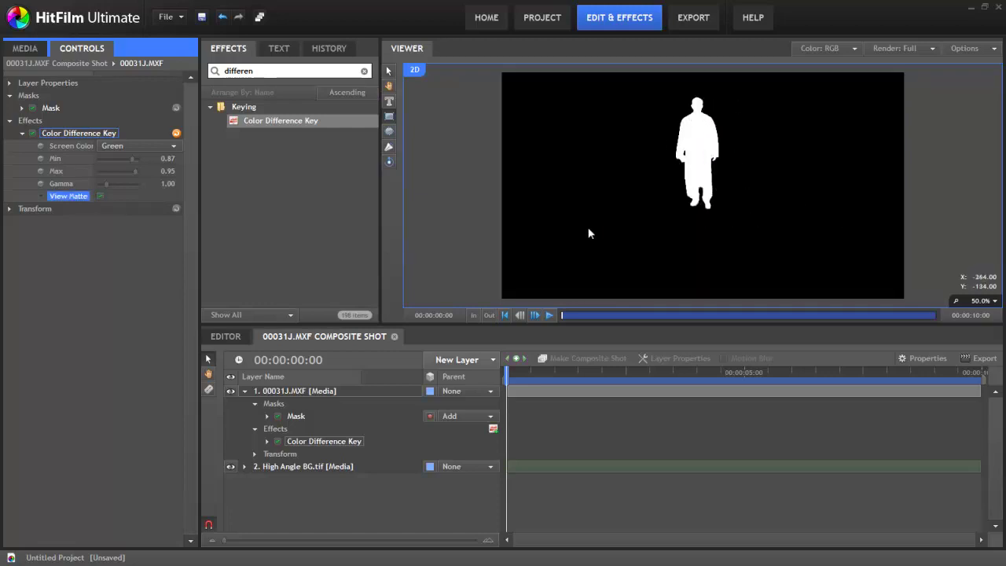
{"action": "left_click", "coordinate": [177, 133]}
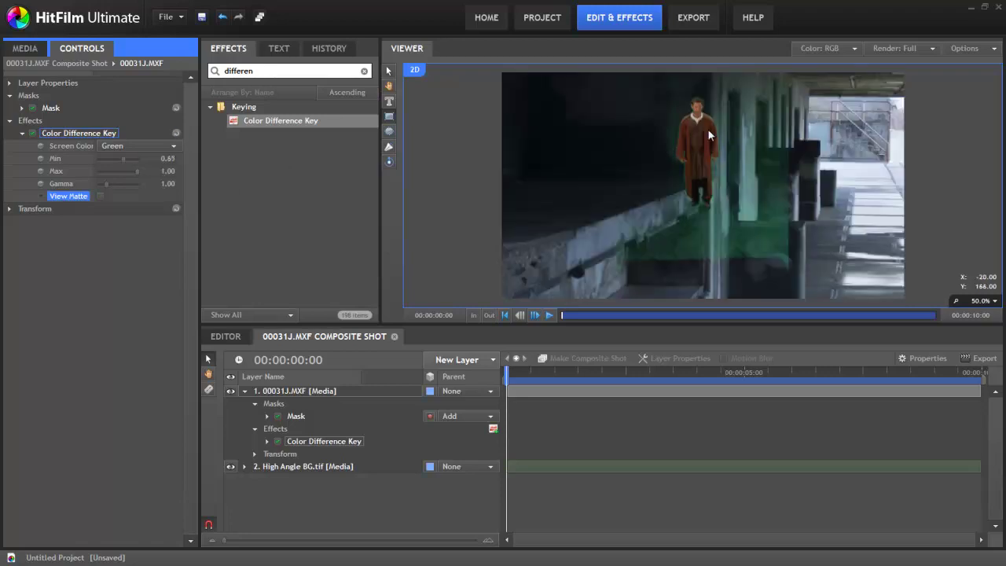
{"action": "left_click", "coordinate": [99, 196]}
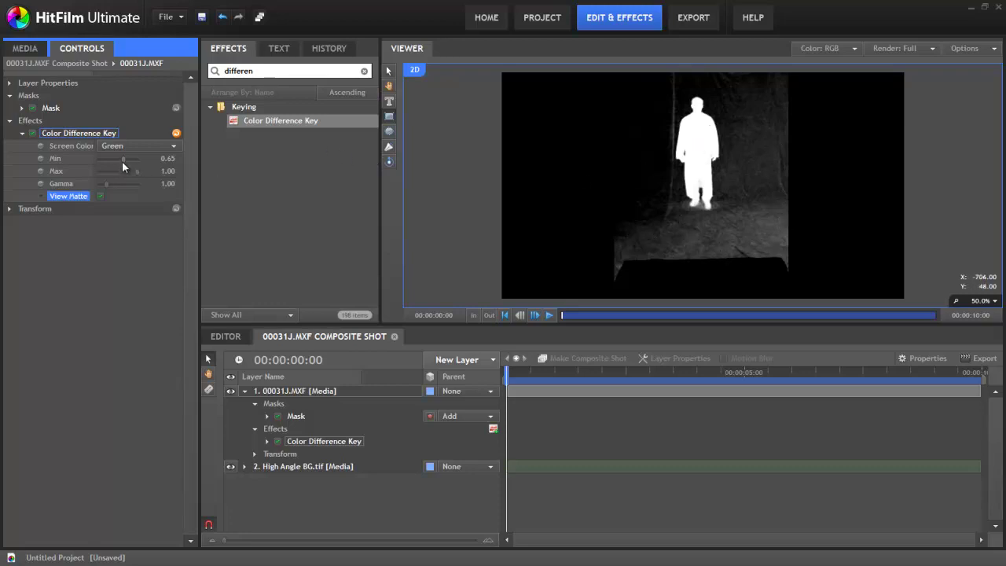
{"action": "left_click_drag", "start_coordinate": [123, 159], "coordinate": [128, 158]}
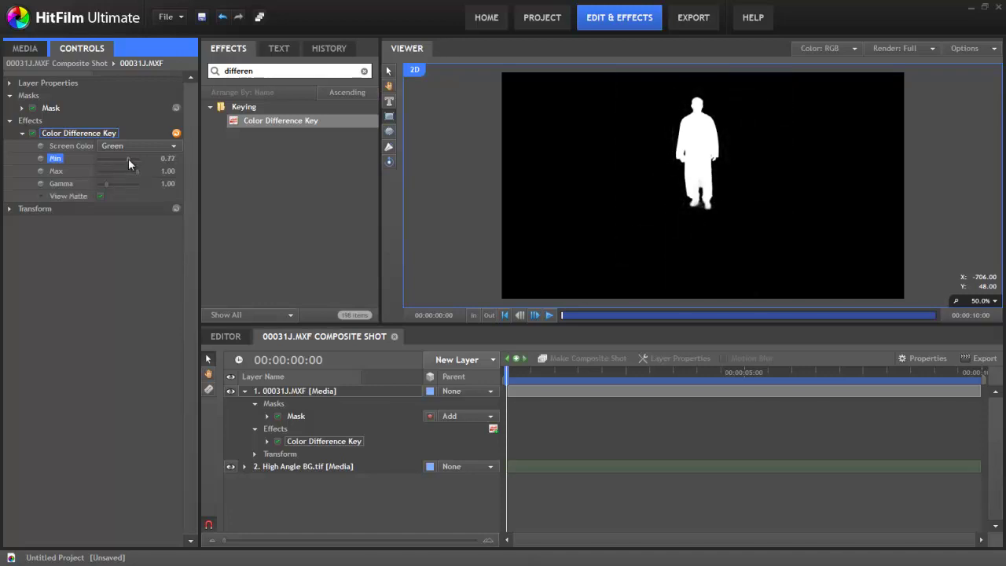
{"action": "left_click_drag", "start_coordinate": [129, 159], "coordinate": [132, 158]}
{"action": "left_click_drag", "start_coordinate": [161, 173], "coordinate": [159, 172]}
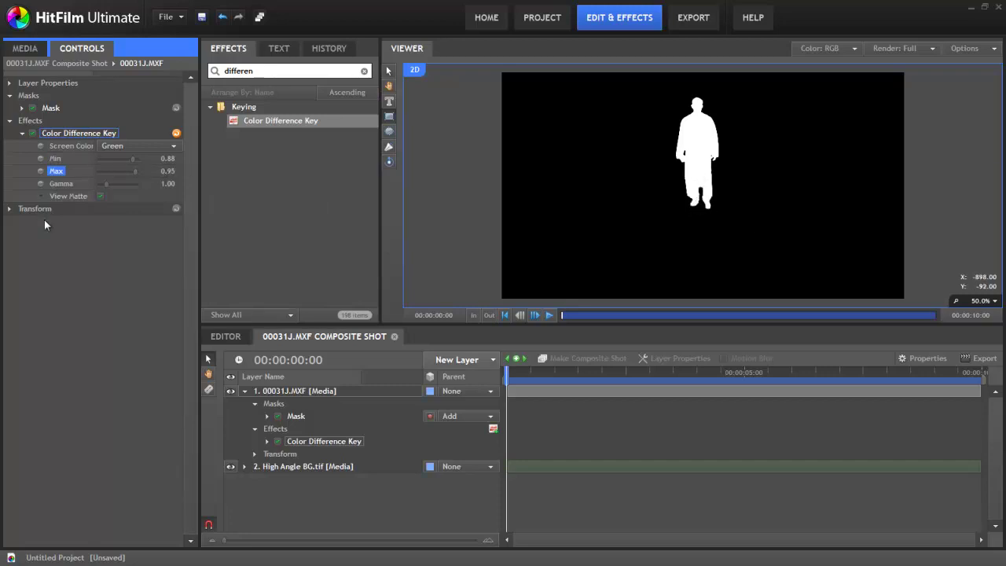
{"action": "left_click", "coordinate": [100, 194]}
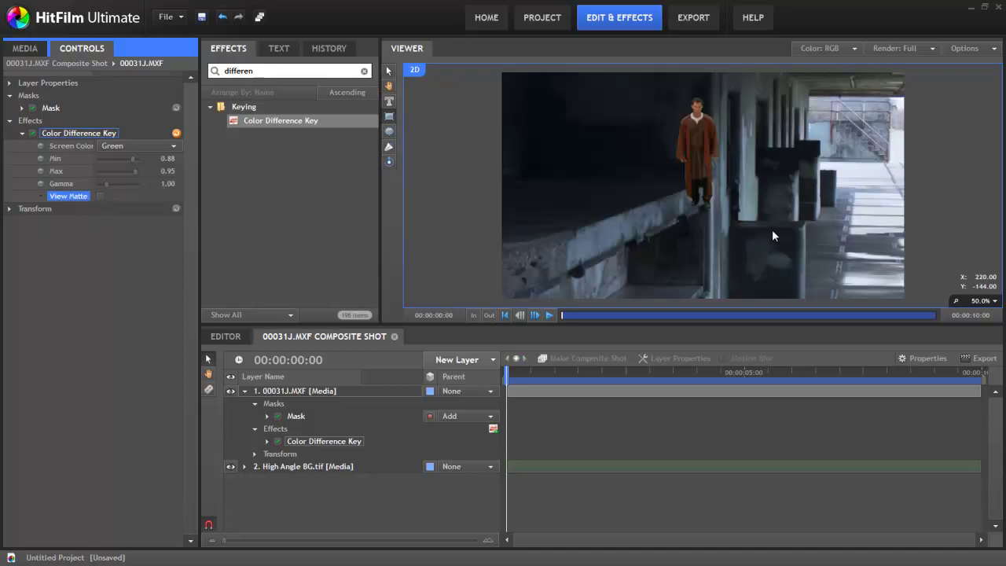
{"action": "left_click", "coordinate": [101, 196]}
{"action": "left_click", "coordinate": [100, 196]}
Scale the High Angle BG.tif background down to about a third of its size
{"action": "left_click", "coordinate": [310, 468]}
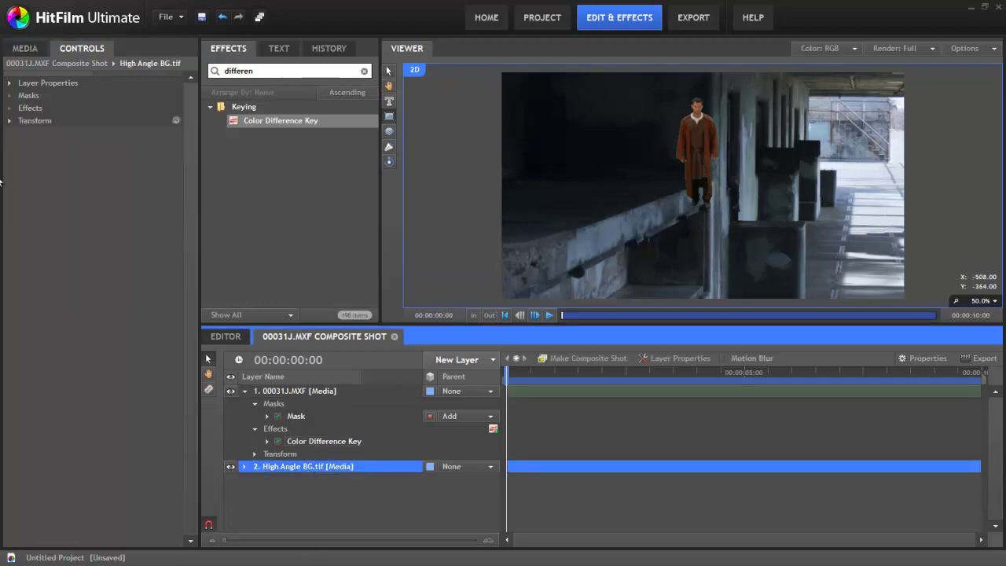
{"action": "left_click", "coordinate": [9, 121]}
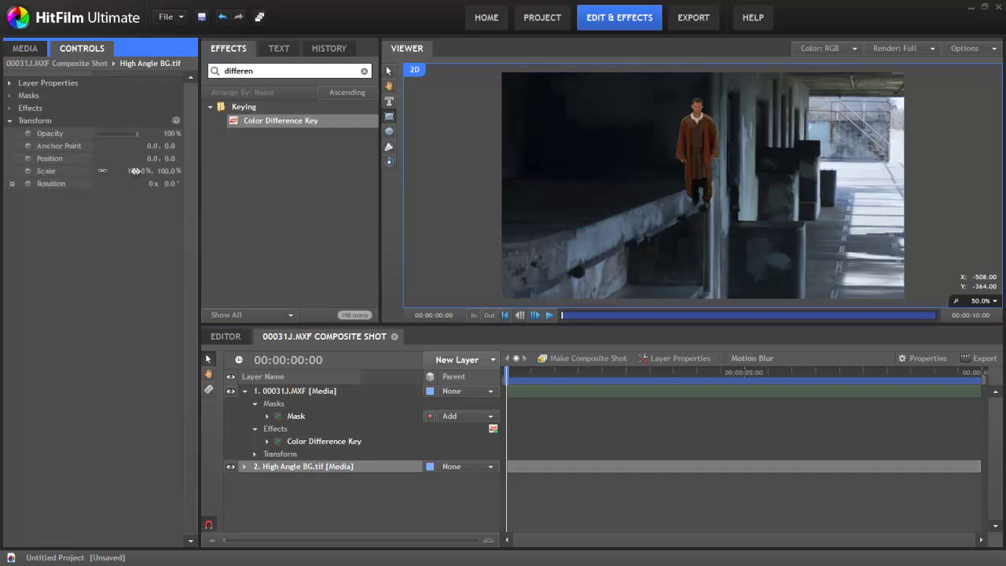
{"action": "left_click_drag", "start_coordinate": [135, 171], "coordinate": [93, 170]}
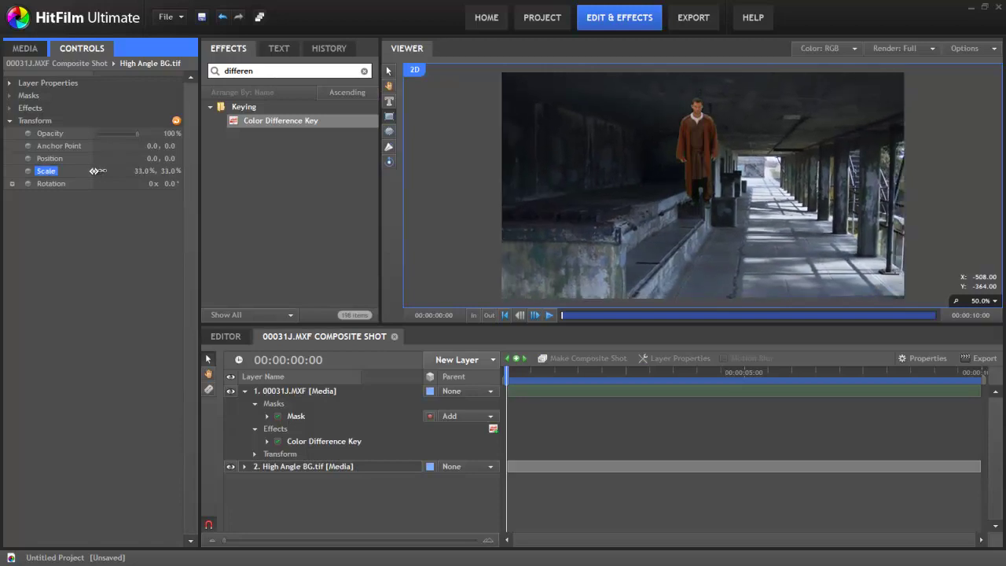
Scale the actor layer to 76% and move it to position 284, -114
{"action": "left_click", "coordinate": [315, 391]}
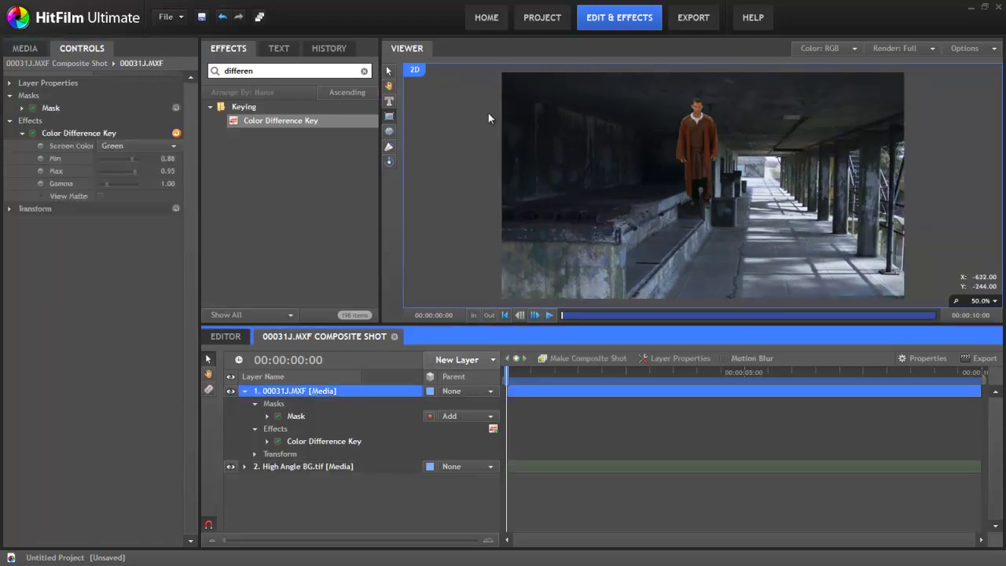
{"action": "left_click", "coordinate": [554, 145]}
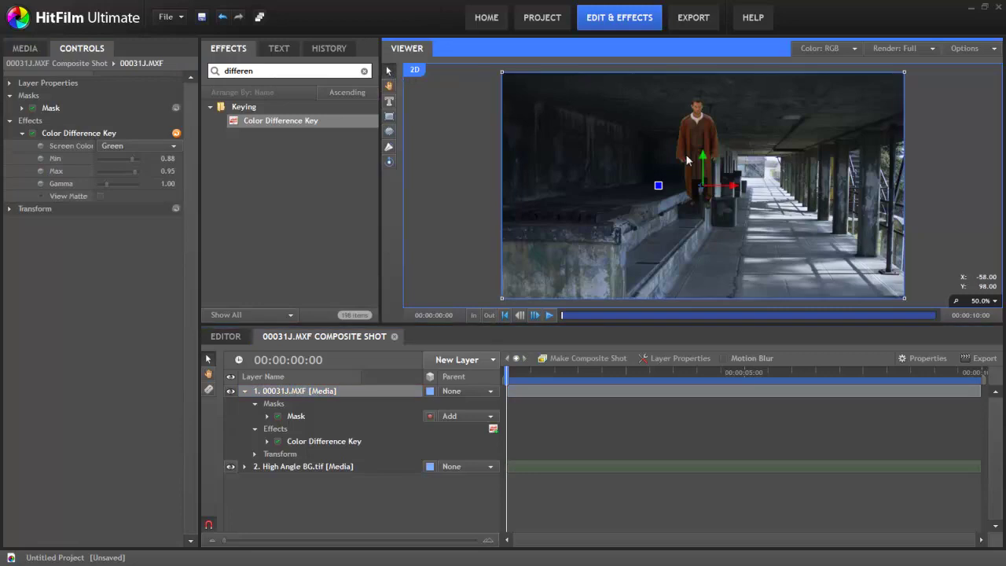
{"action": "left_click_drag", "start_coordinate": [699, 144], "coordinate": [779, 160]}
{"action": "left_click", "coordinate": [9, 208]}
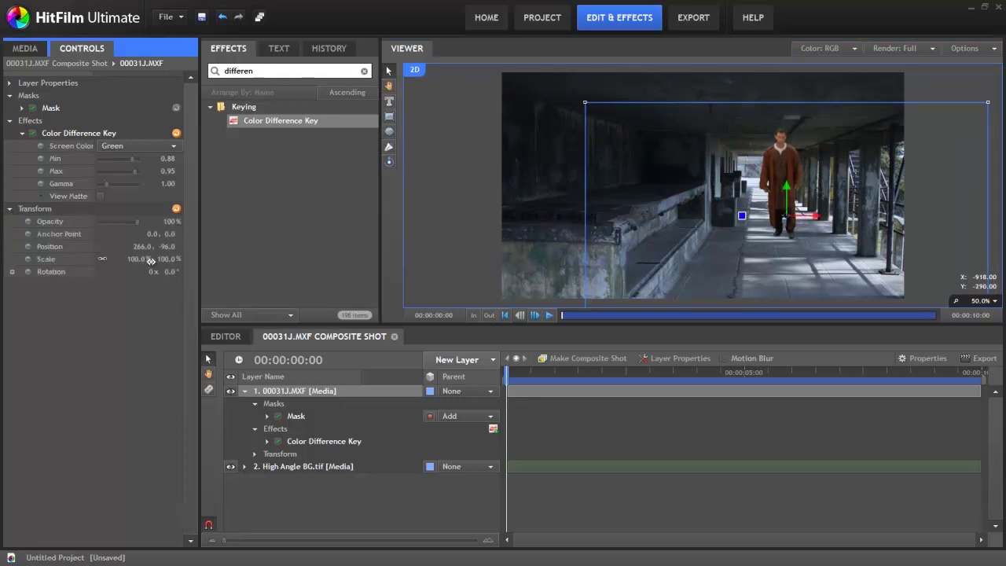
{"action": "left_click_drag", "start_coordinate": [152, 260], "coordinate": [120, 260]}
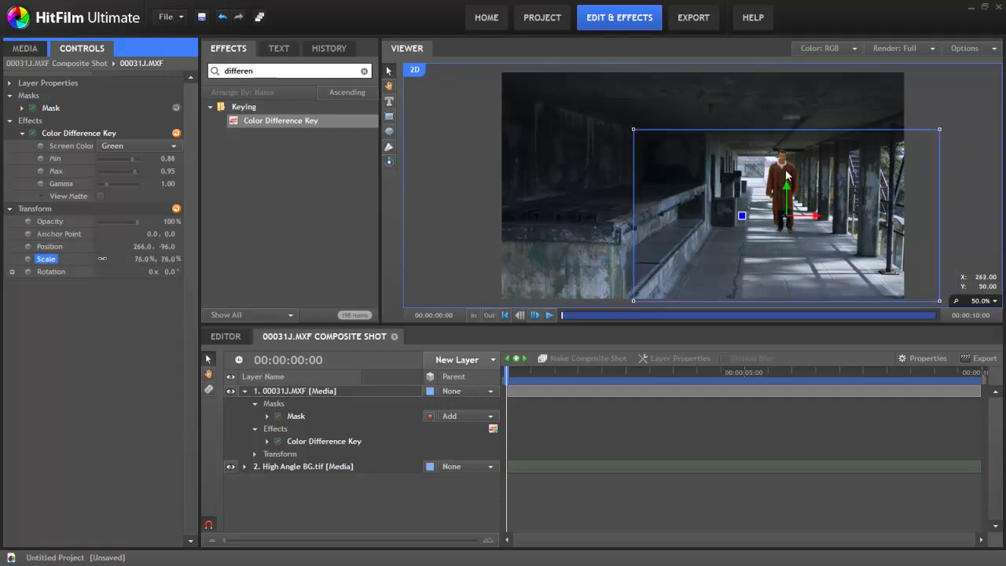
{"action": "left_click_drag", "start_coordinate": [785, 172], "coordinate": [791, 178]}
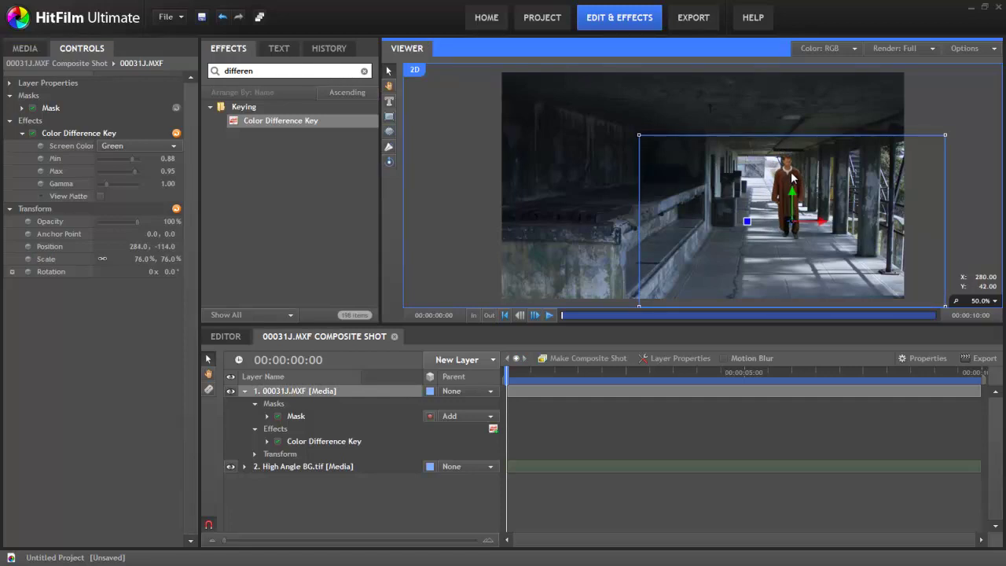
{"action": "left_click", "coordinate": [549, 315]}
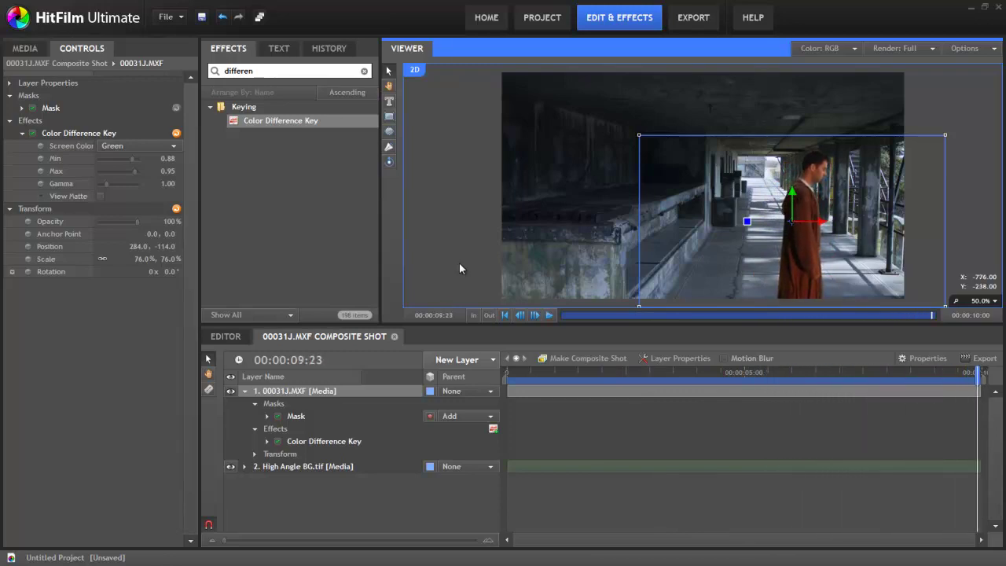
{"action": "left_click", "coordinate": [539, 373]}
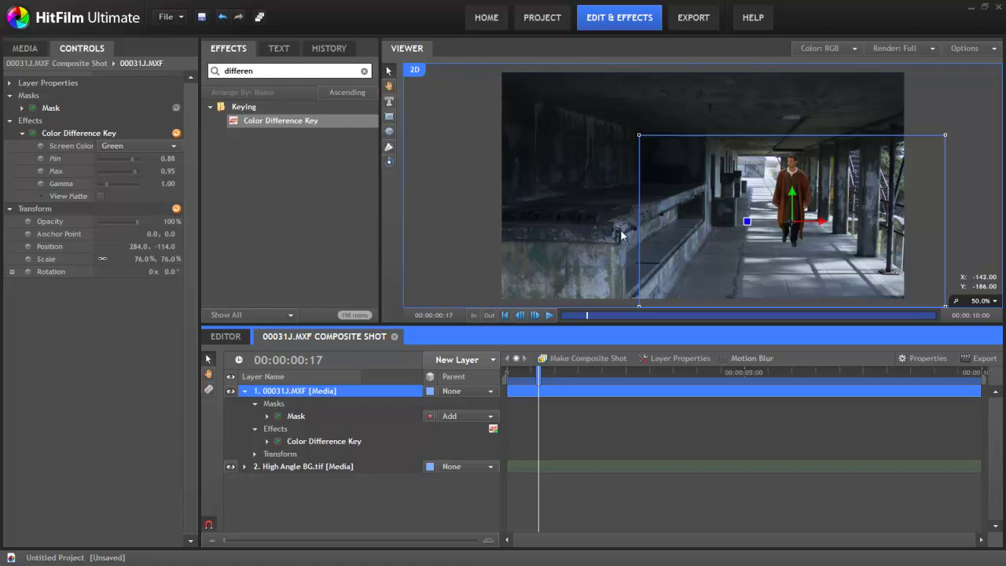
Search Effects for 'spill' and scrub through the clip to inspect the actor's edges
{"action": "double_click", "coordinate": [270, 71]}
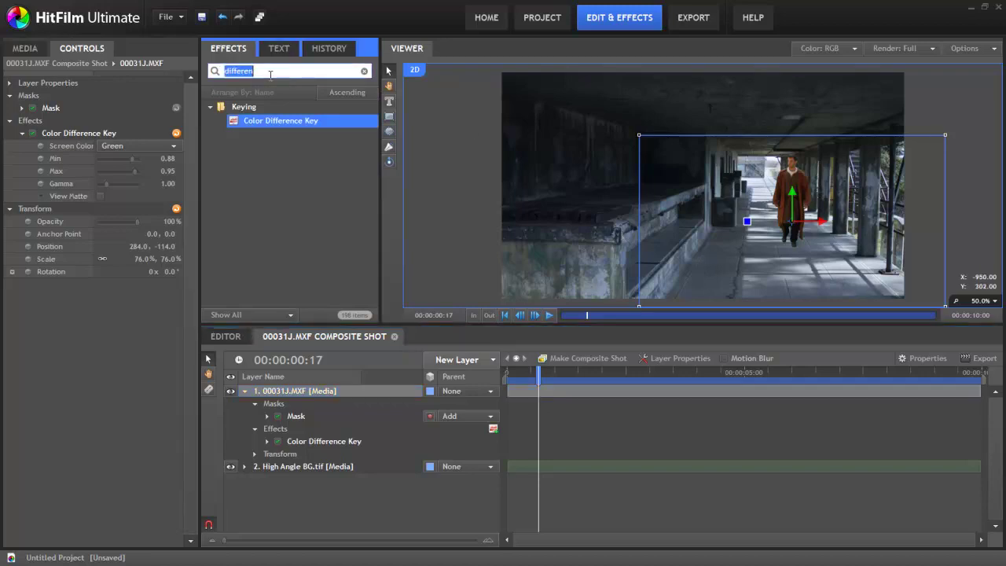
{"action": "type", "text": "spill"}
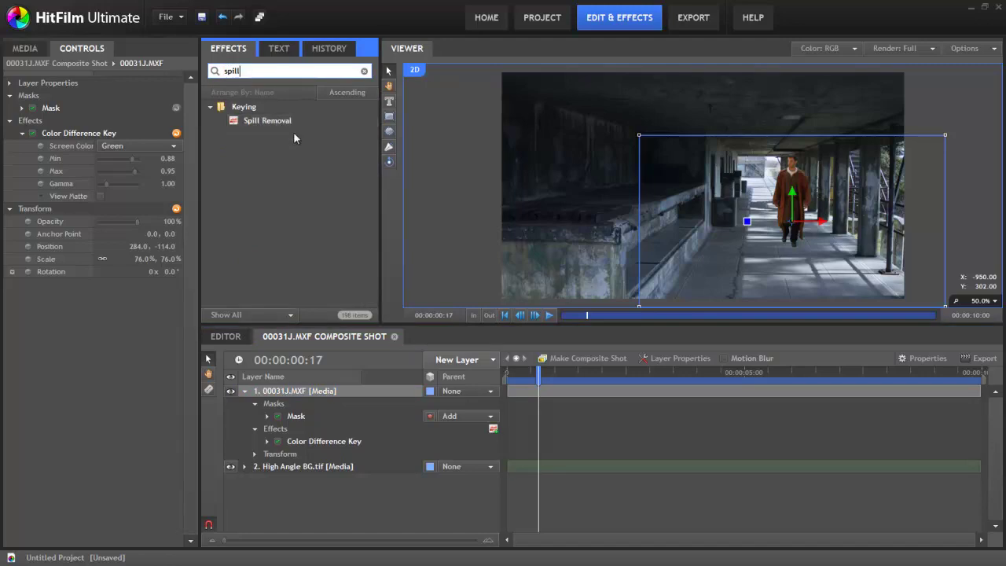
{"action": "scroll", "coordinate": [797, 205], "scroll_direction": "up", "scroll_amount": 1}
{"action": "scroll", "coordinate": [797, 206], "scroll_direction": "up", "scroll_amount": 2}
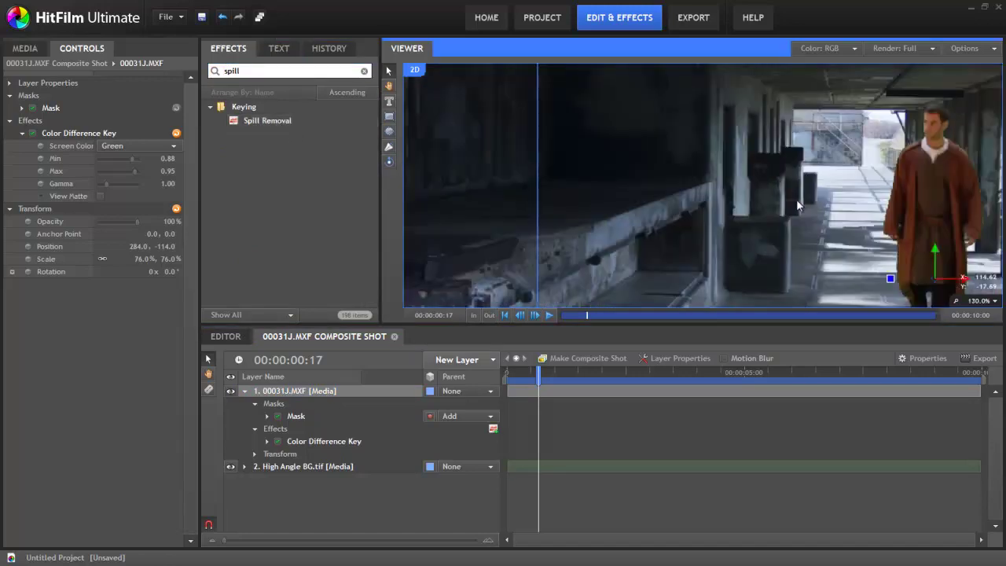
{"action": "scroll", "coordinate": [799, 204], "scroll_direction": "up", "scroll_amount": 2}
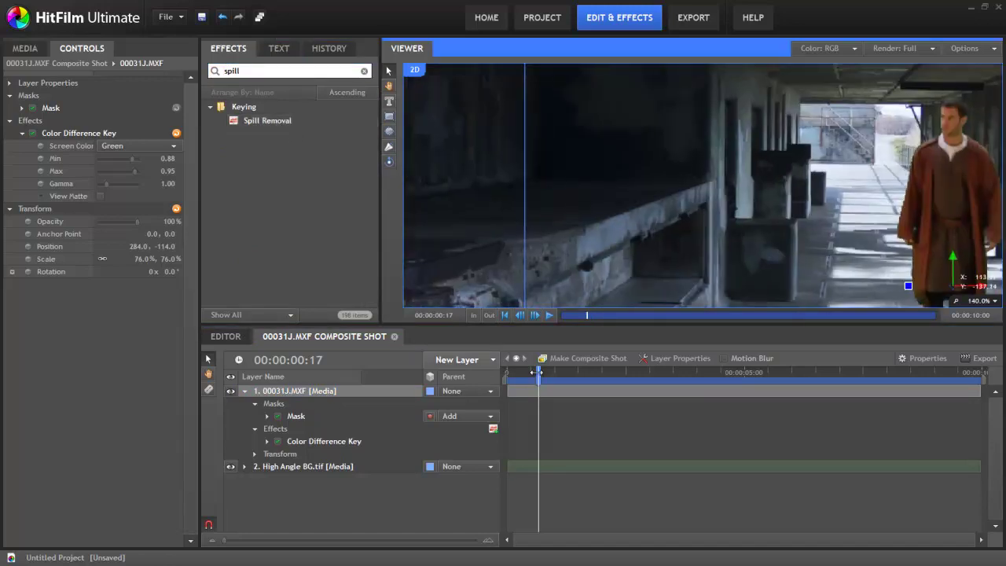
{"action": "mouse_move", "coordinate": [538, 372]}
{"action": "left_mouse_down"}
{"action": "mouse_move", "coordinate": [513, 373]}
{"action": "mouse_move", "coordinate": [523, 372]}
{"action": "left_mouse_up"}
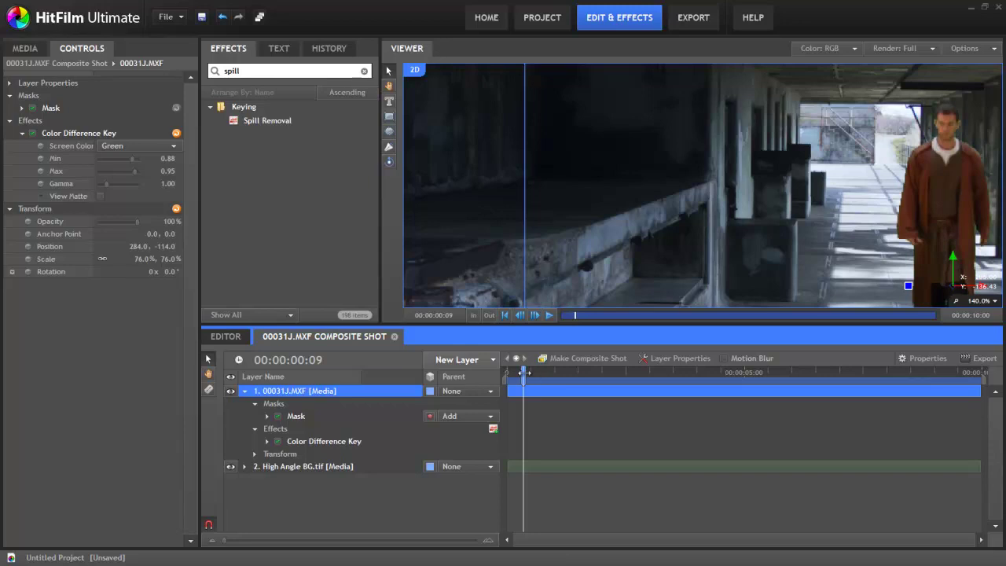
{"action": "scroll", "coordinate": [786, 153], "scroll_direction": "down", "scroll_amount": 1}
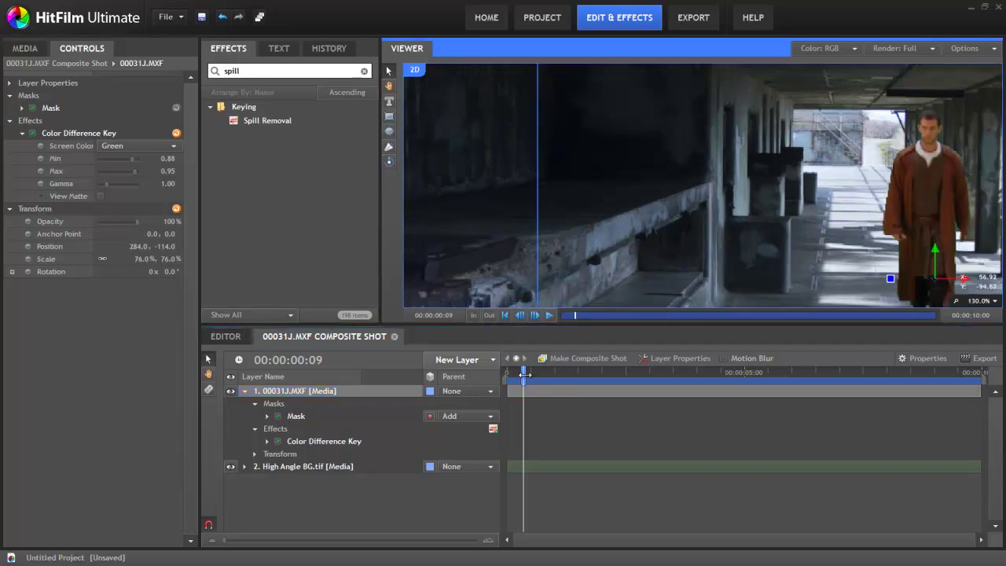
{"action": "left_click_drag", "start_coordinate": [523, 374], "coordinate": [557, 380]}
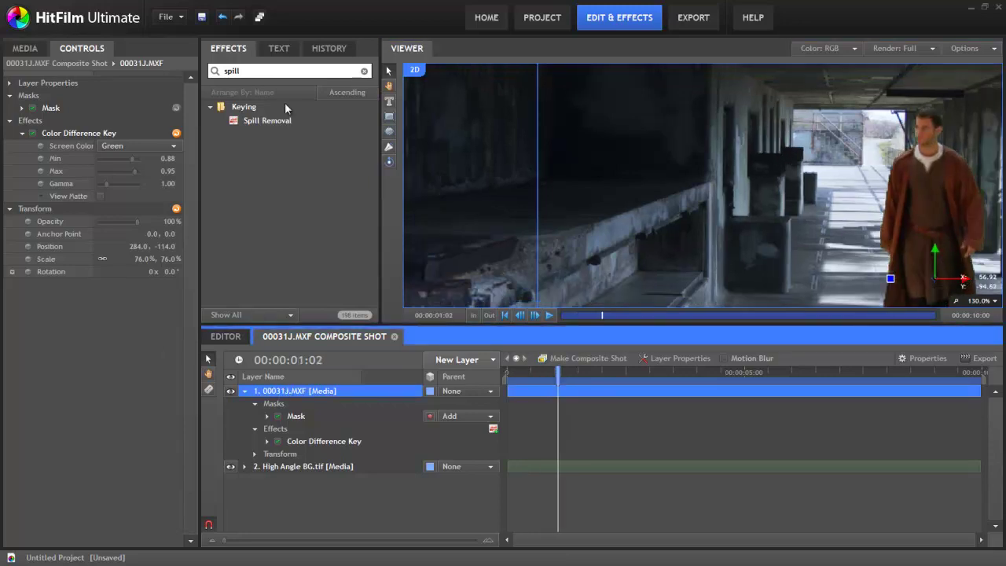
Apply Spill Removal to 00031J.MXF, keeping Extended suppression and Strength 1.00
{"action": "left_click_drag", "start_coordinate": [281, 122], "coordinate": [308, 393]}
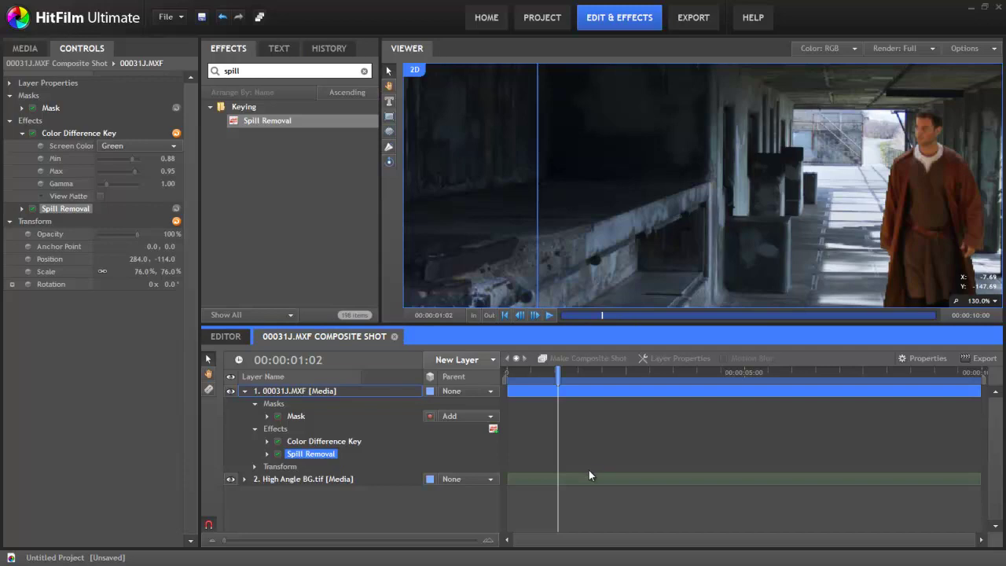
{"action": "left_click", "coordinate": [23, 209]}
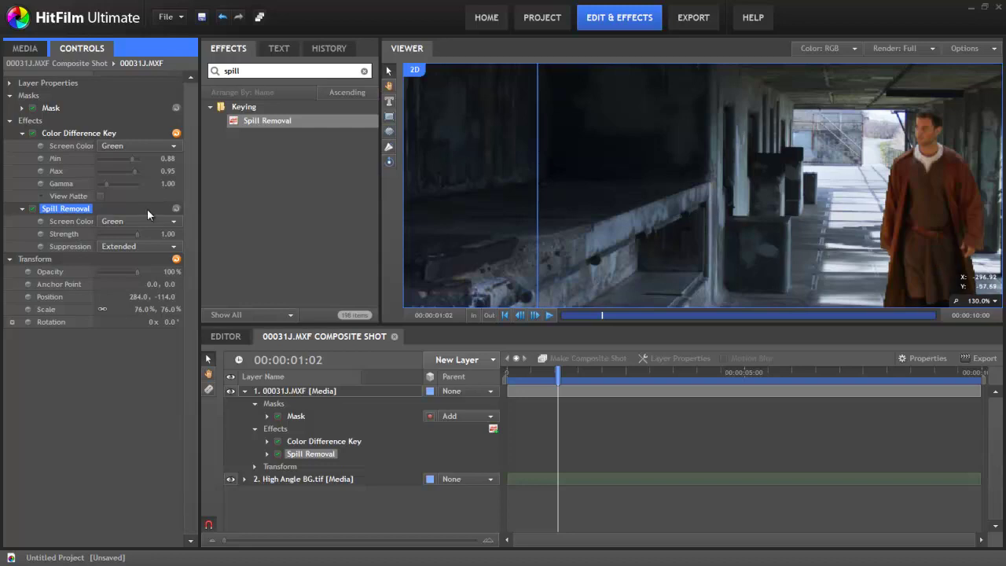
{"action": "left_click", "coordinate": [173, 245]}
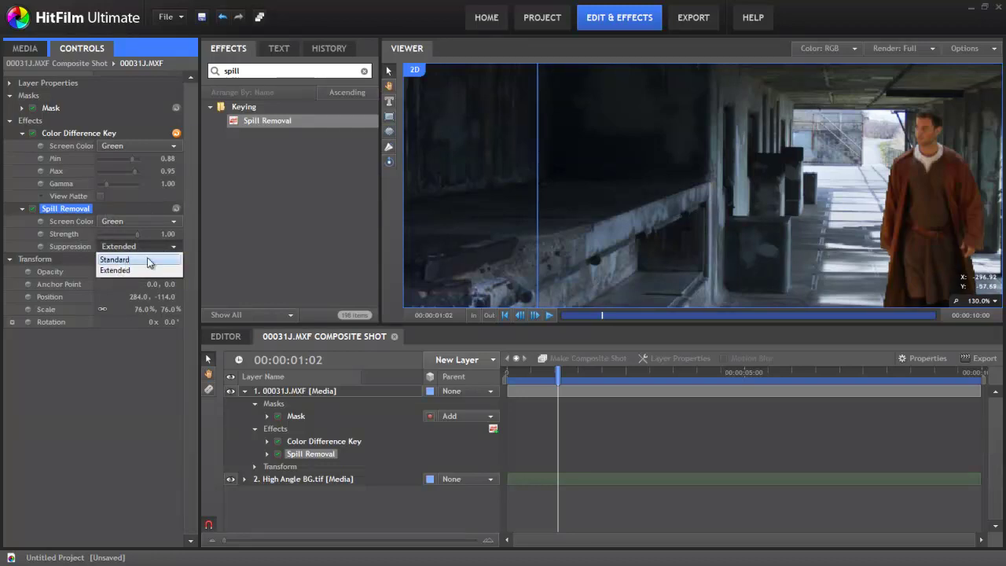
{"action": "left_click", "coordinate": [176, 234]}
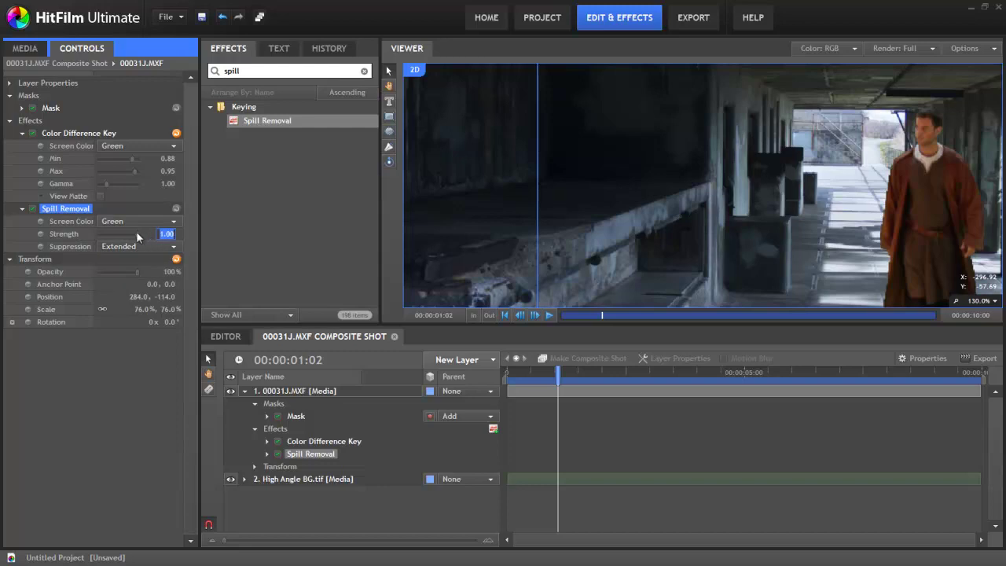
{"action": "left_click", "coordinate": [148, 235]}
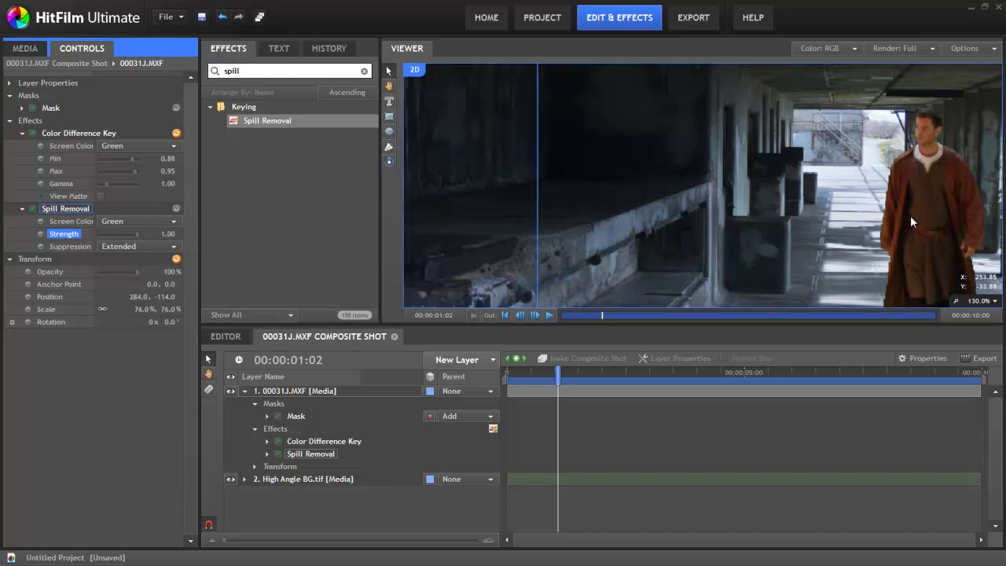
Apply Chroma UV Blur to the actor clip and move it above Color Difference Key
{"action": "scroll", "coordinate": [911, 224], "scroll_direction": "down", "scroll_amount": 1}
{"action": "scroll", "coordinate": [911, 220], "scroll_direction": "down", "scroll_amount": 1}
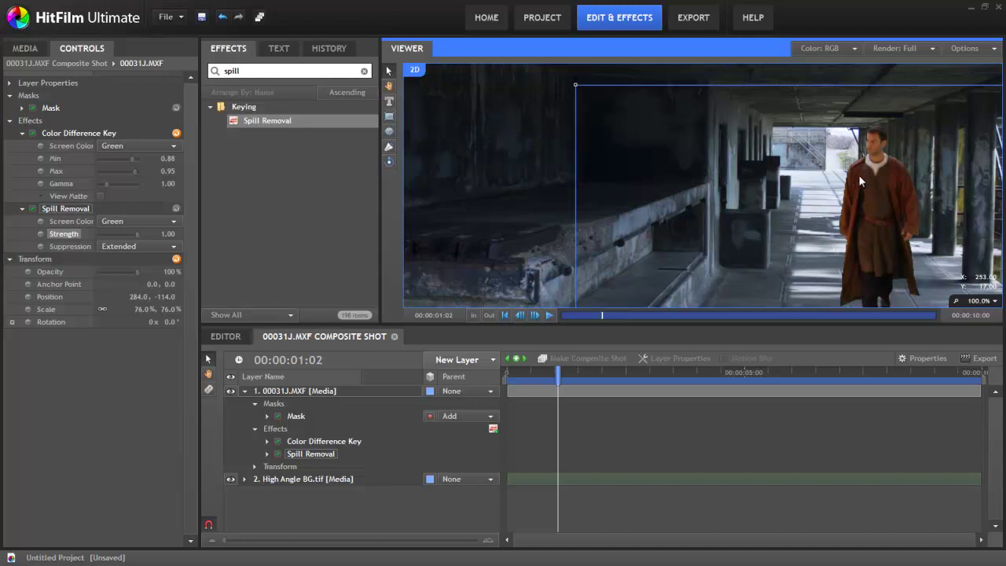
{"action": "left_click", "coordinate": [251, 70]}
{"action": "double_click", "coordinate": [251, 70]}
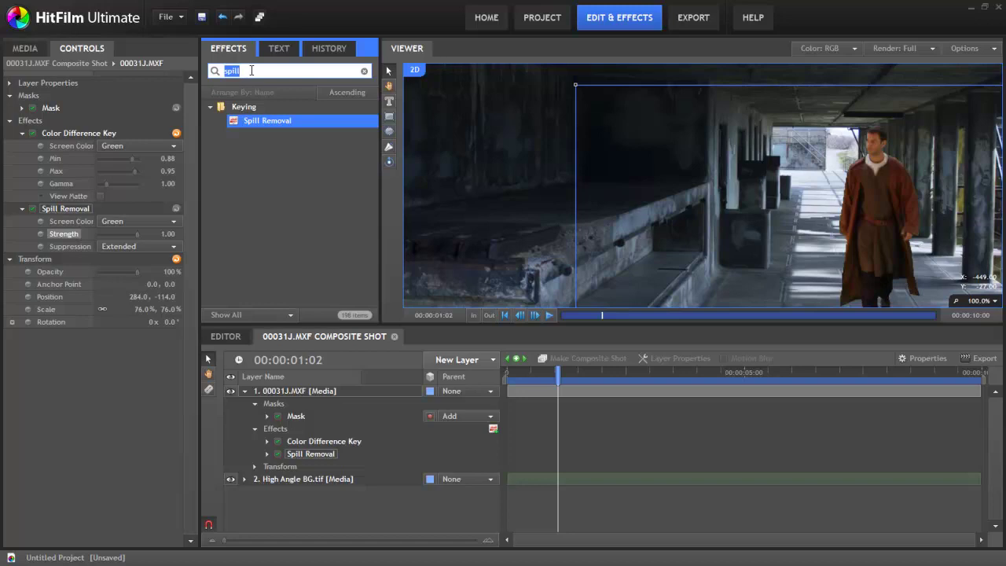
{"action": "type", "text": "uv"}
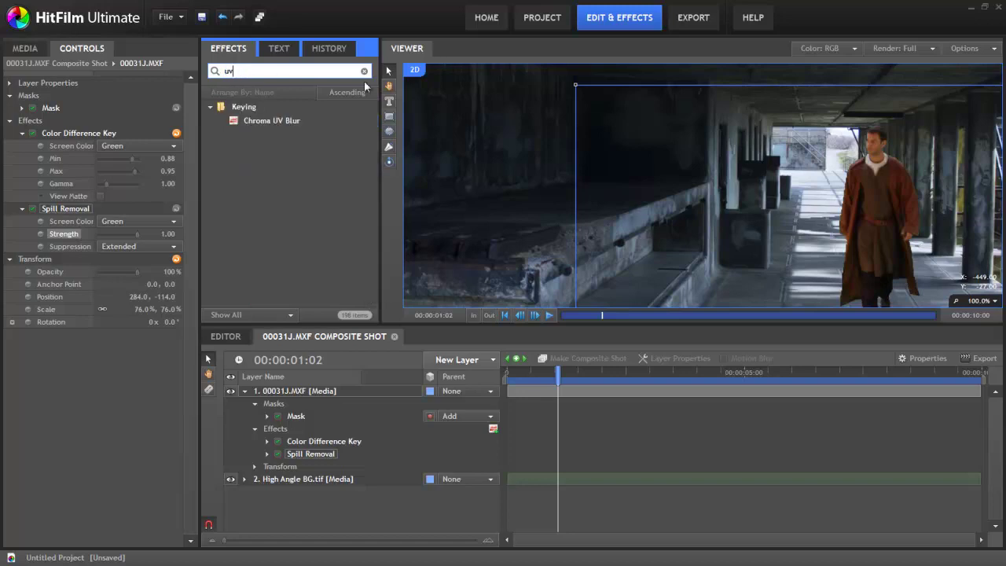
{"action": "left_click", "coordinate": [283, 122]}
{"action": "left_click_drag", "start_coordinate": [64, 255], "coordinate": [63, 206]}
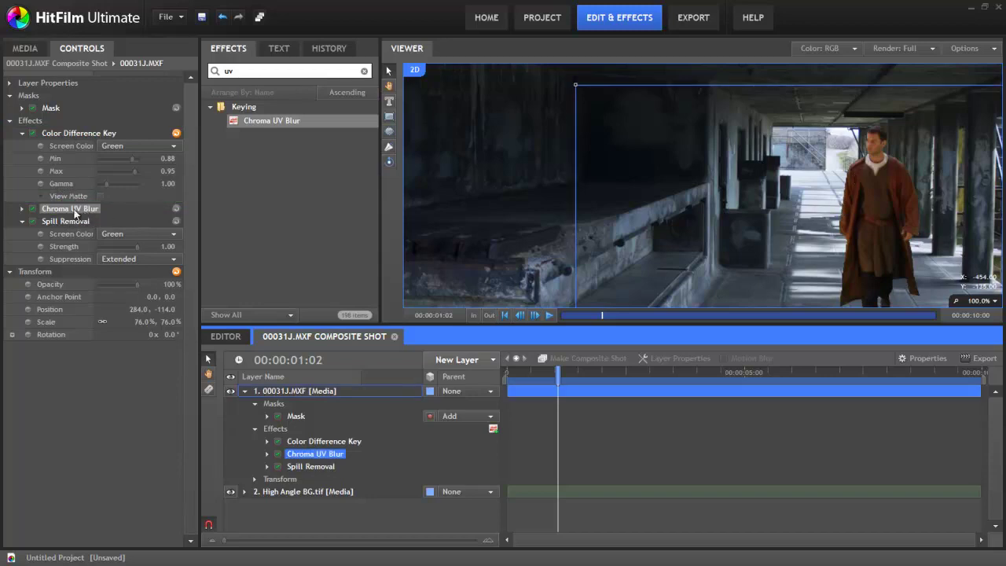
{"action": "left_click_drag", "start_coordinate": [66, 209], "coordinate": [58, 132]}
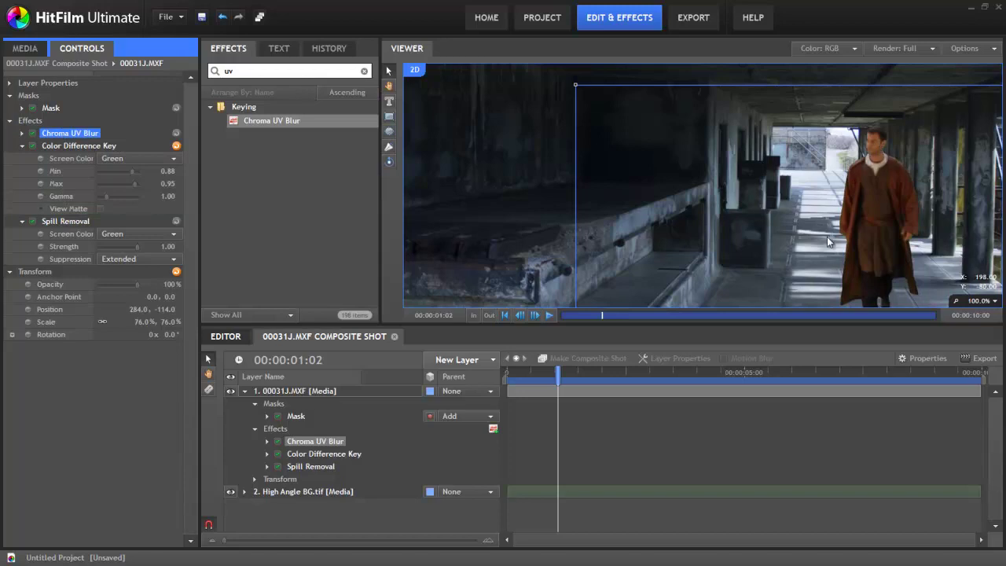
Set the Chroma UV Blur Radius to 1, then switch the effect off
{"action": "left_click", "coordinate": [22, 133]}
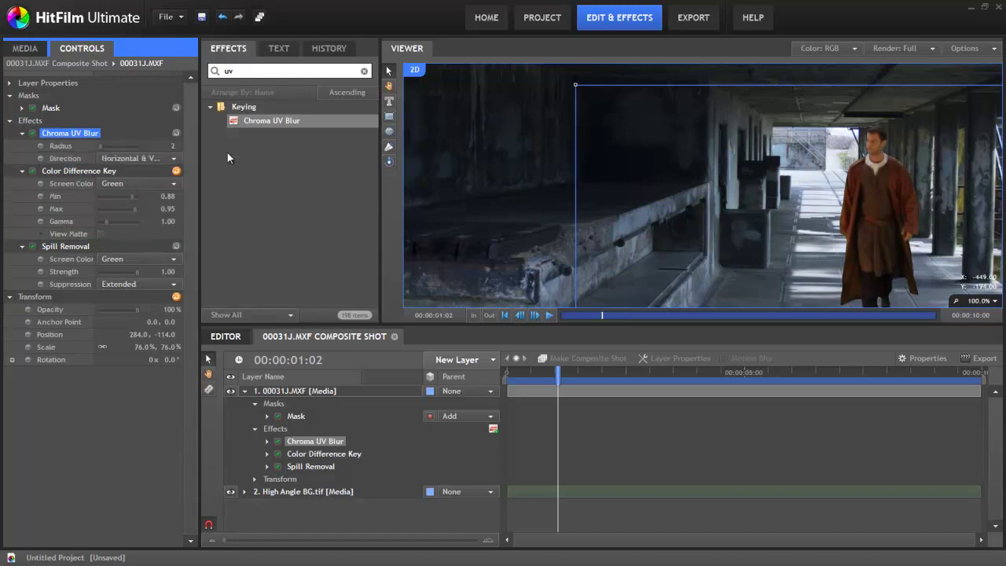
{"action": "left_click", "coordinate": [170, 146]}
{"action": "type", "text": "1"}
{"action": "key", "text": "Return"}
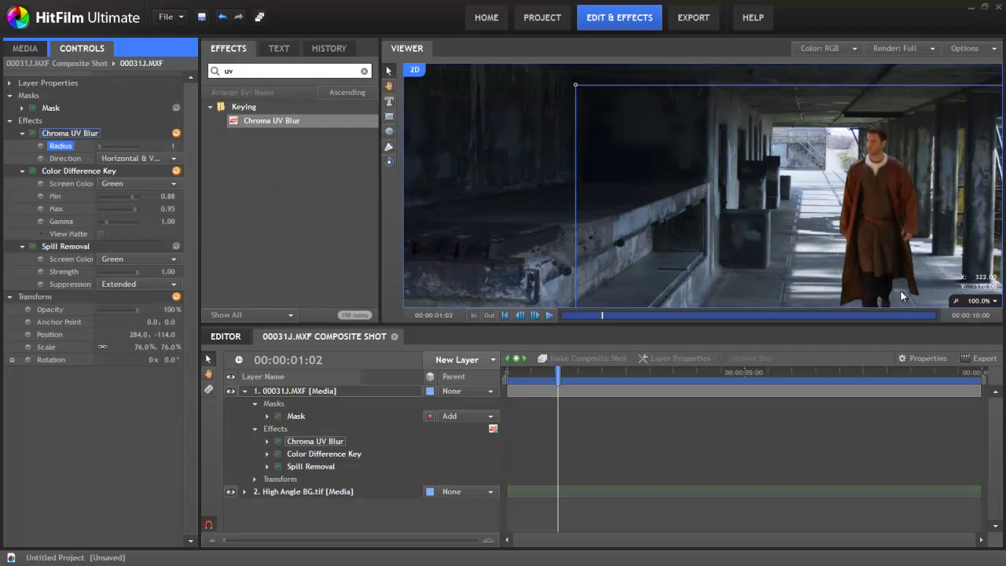
{"action": "scroll", "coordinate": [922, 217], "scroll_direction": "down", "scroll_amount": 2}
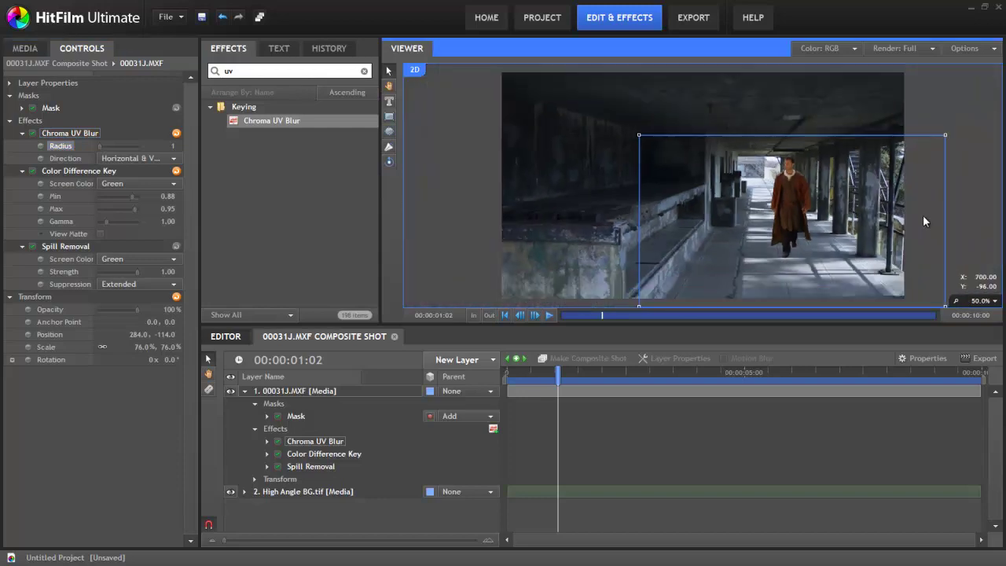
{"action": "left_click", "coordinate": [32, 133]}
Search 'Clea' and apply Matte Cleaner to the 00031J.MXF layer
{"action": "left_click", "coordinate": [273, 71]}
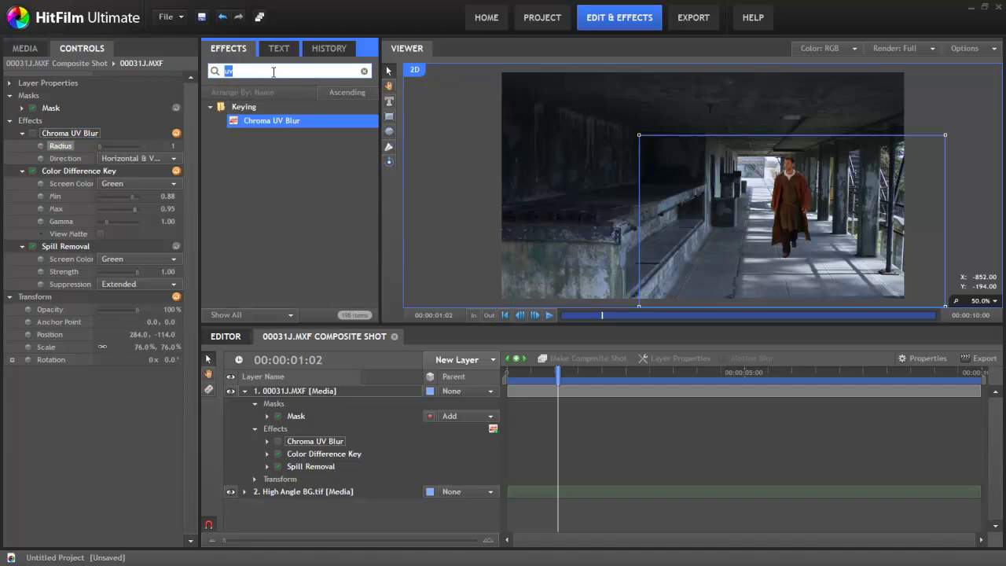
{"action": "type", "text": "Clea"}
{"action": "left_click", "coordinate": [273, 122]}
{"action": "left_click_drag", "start_coordinate": [274, 122], "coordinate": [336, 385]}
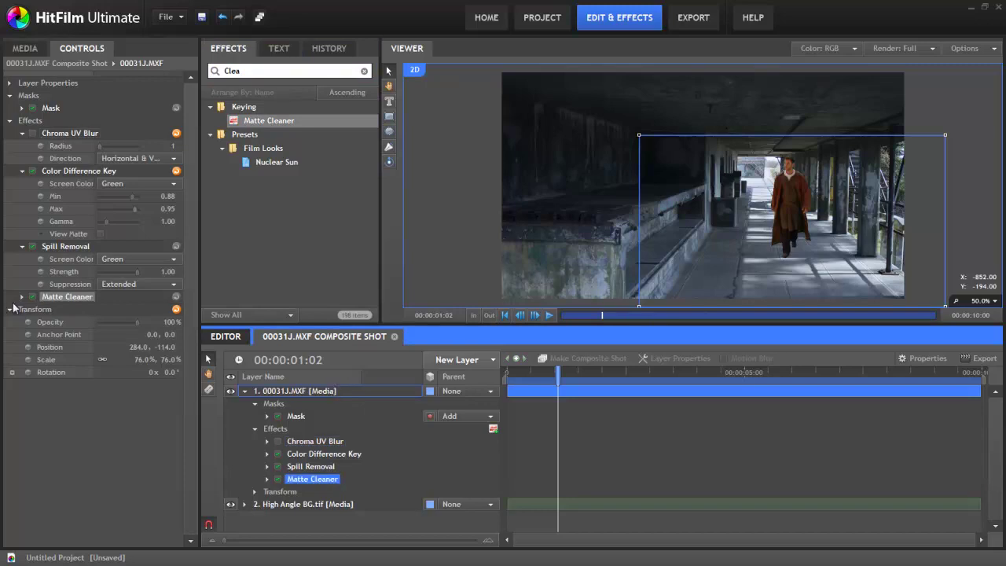
{"action": "left_click", "coordinate": [22, 297]}
{"action": "scroll", "coordinate": [825, 237], "scroll_direction": "up", "scroll_amount": 1}
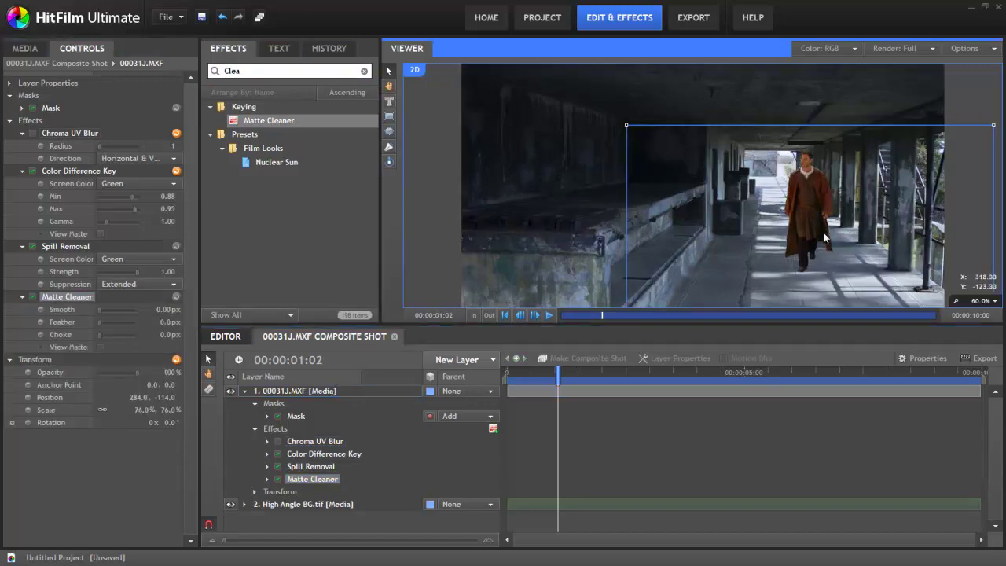
{"action": "scroll", "coordinate": [824, 237], "scroll_direction": "up", "scroll_amount": 3}
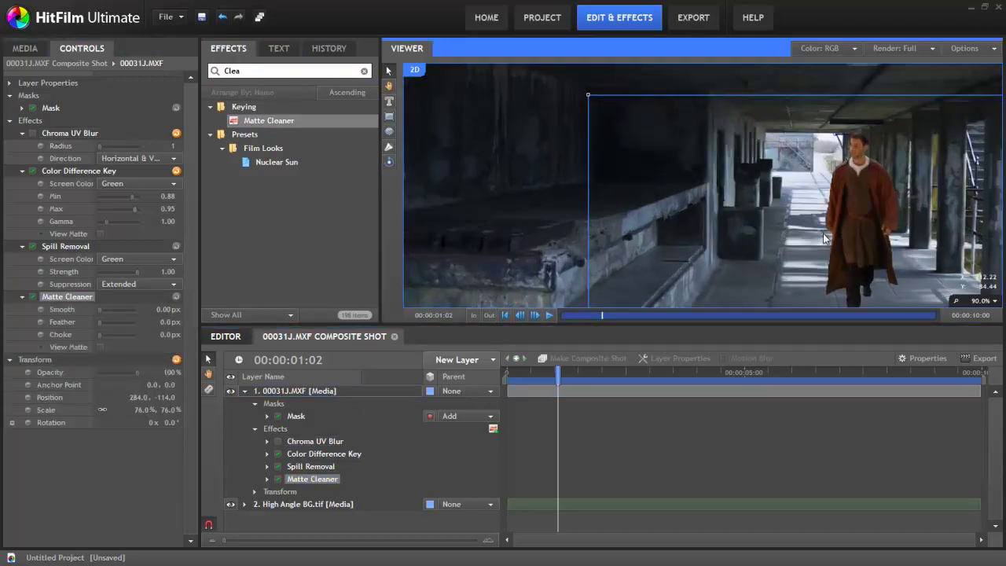
{"action": "left_click", "coordinate": [77, 299]}
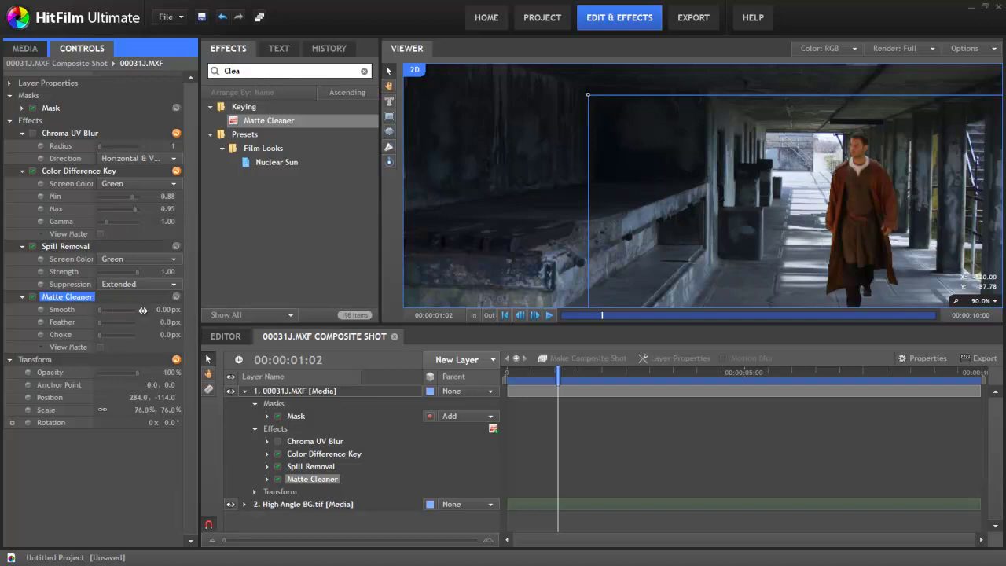
Set Matte Cleaner Smooth to 3 px and Feather to 1 px
{"action": "left_click", "coordinate": [164, 310]}
{"action": "type", "text": "3"}
{"action": "key", "text": "Return"}
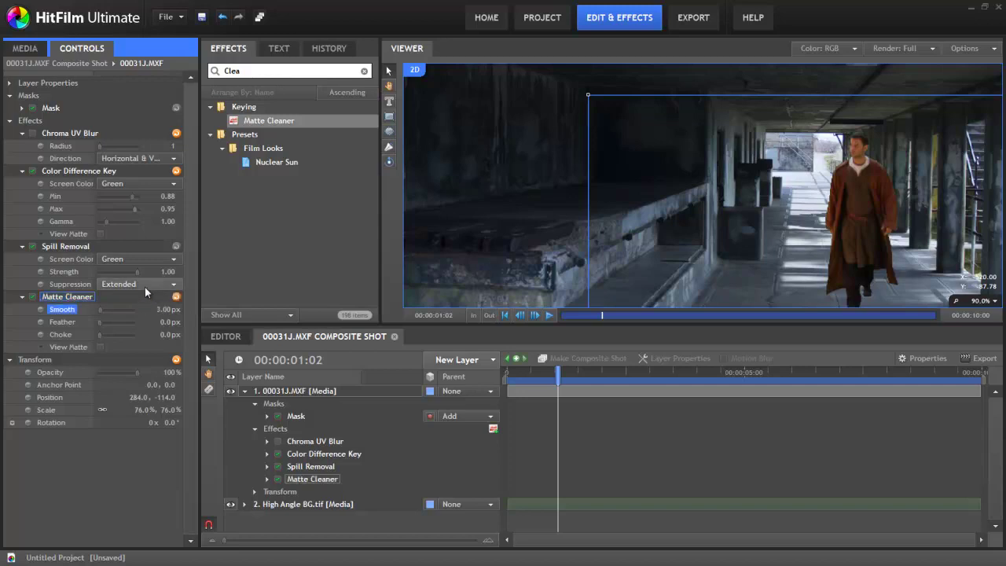
{"action": "left_click", "coordinate": [164, 321]}
{"action": "type", "text": "1"}
{"action": "key", "text": "Return"}
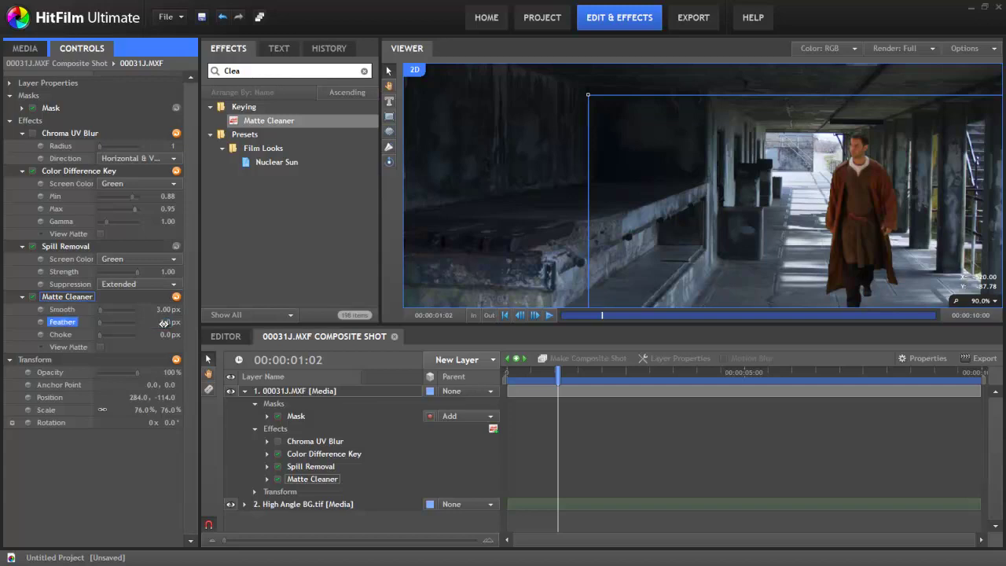
Scrub through the clip and raise Matte Cleaner Smooth to 7 px
{"action": "left_click_drag", "start_coordinate": [558, 372], "coordinate": [663, 384]}
{"action": "left_click_drag", "start_coordinate": [163, 309], "coordinate": [168, 309]}
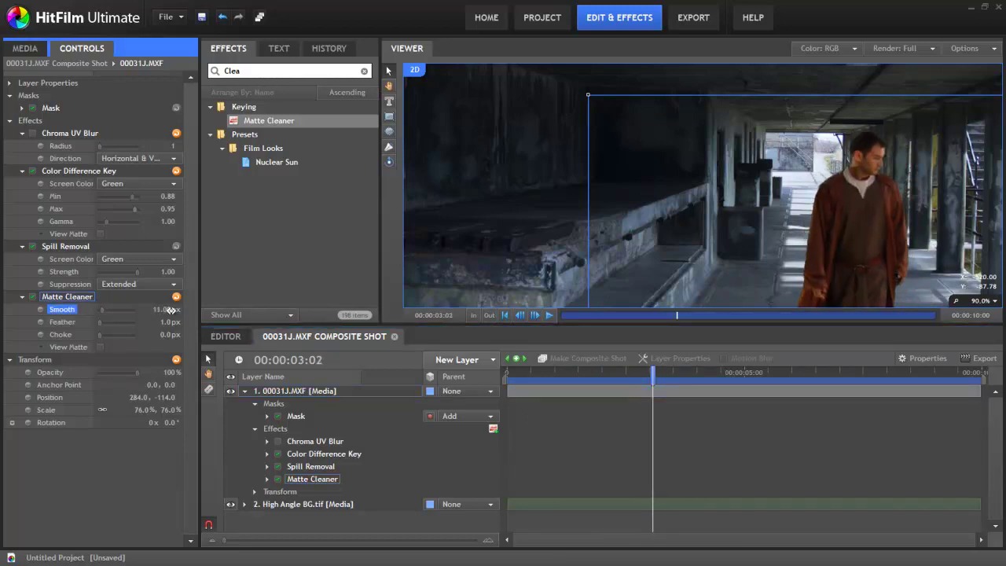
{"action": "left_click_drag", "start_coordinate": [652, 376], "coordinate": [693, 379]}
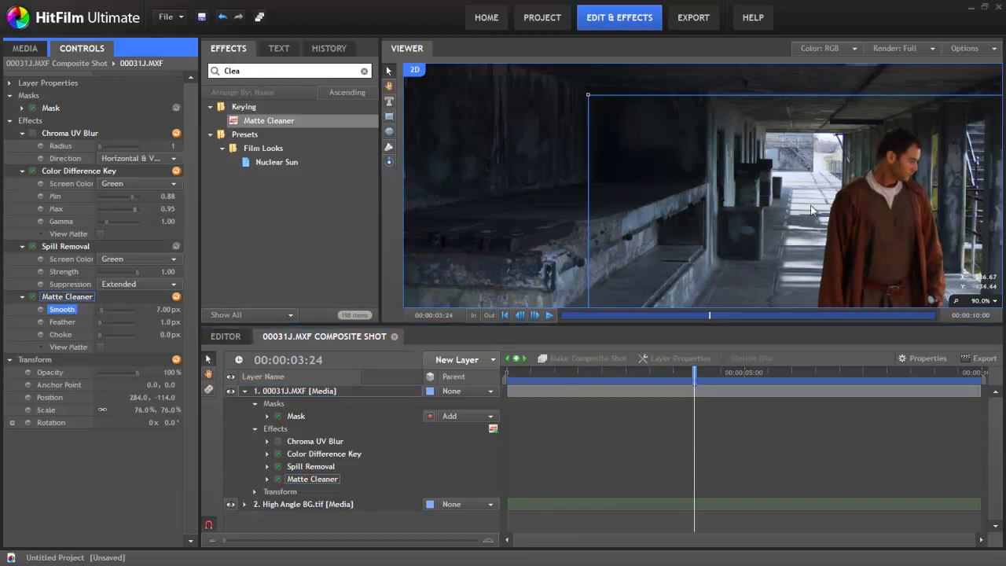
{"action": "scroll", "coordinate": [809, 212], "scroll_direction": "down", "scroll_amount": 3}
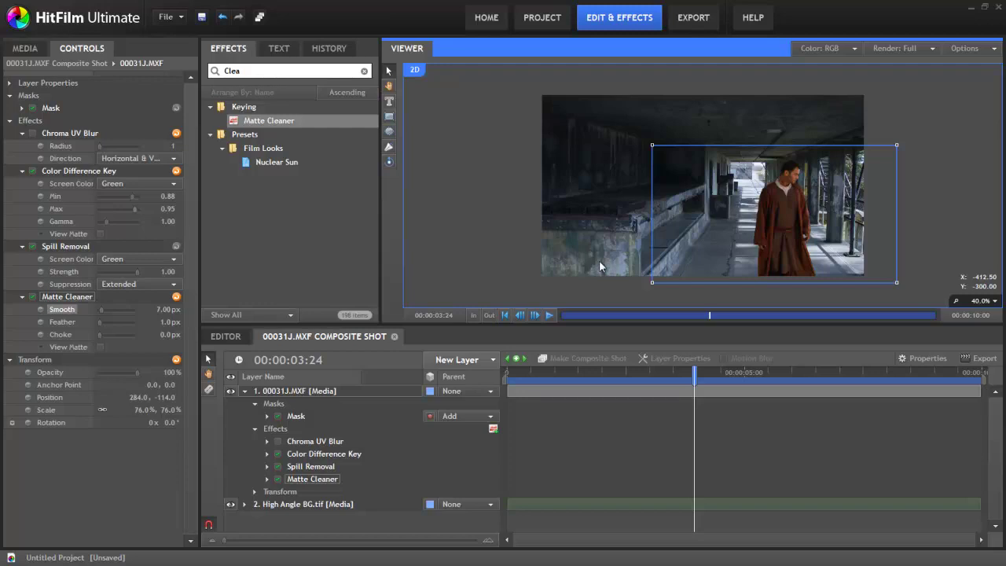
Apply Color Temperature to High Angle BG.tif and lower it to 3540 K
{"action": "double_click", "coordinate": [245, 72]}
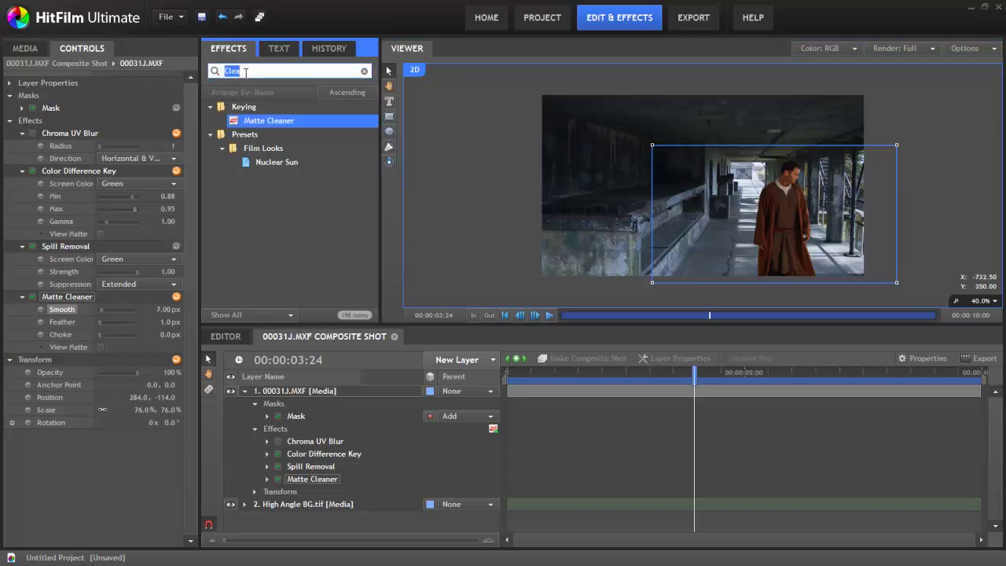
{"action": "type", "text": "temp"}
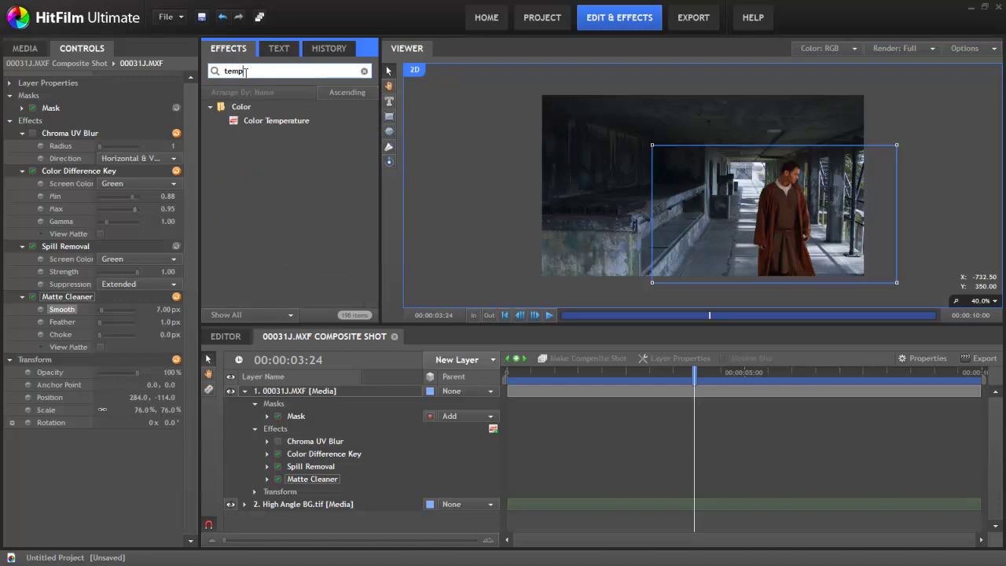
{"action": "left_click_drag", "start_coordinate": [271, 121], "coordinate": [292, 506]}
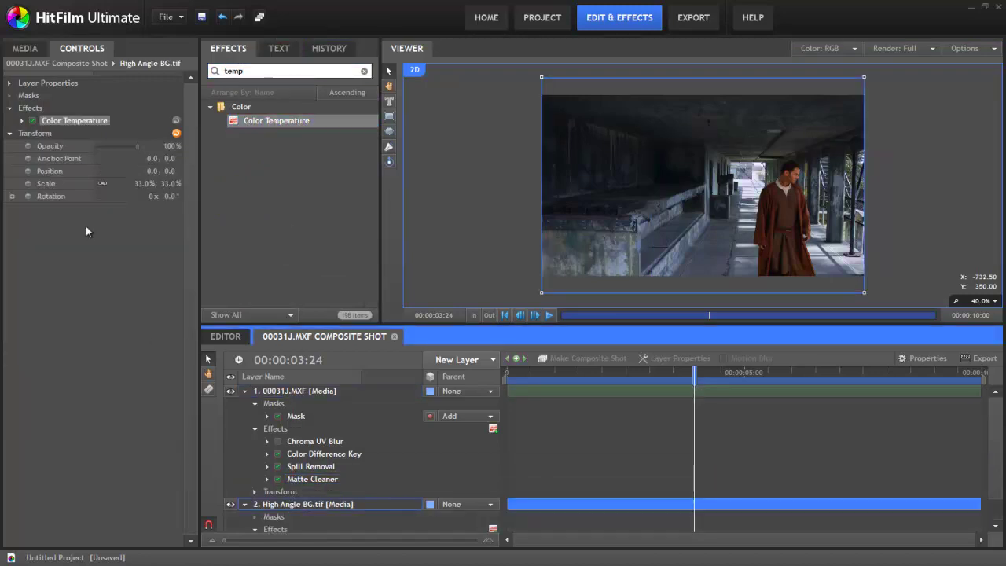
{"action": "left_click", "coordinate": [22, 120]}
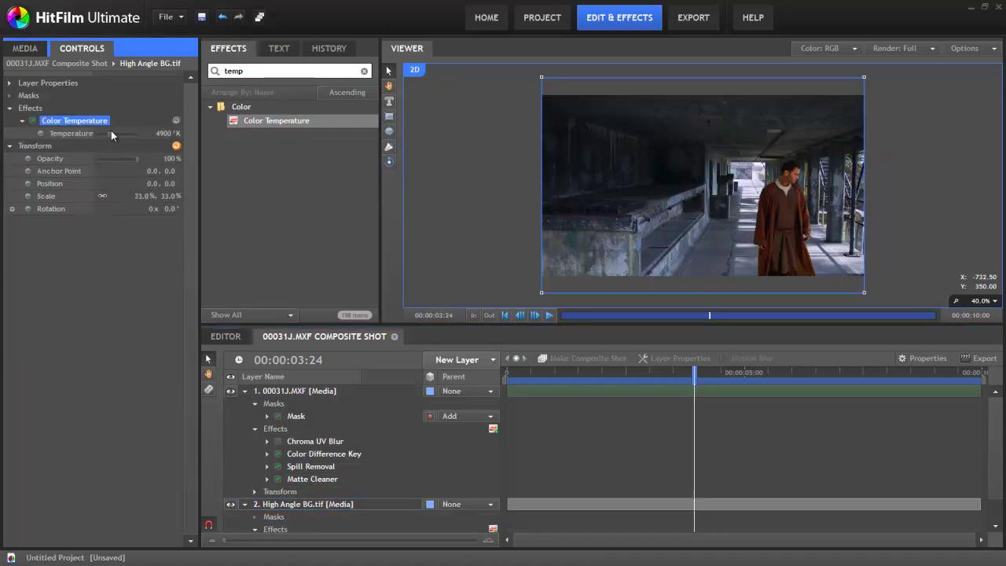
{"action": "left_click_drag", "start_coordinate": [111, 135], "coordinate": [107, 140]}
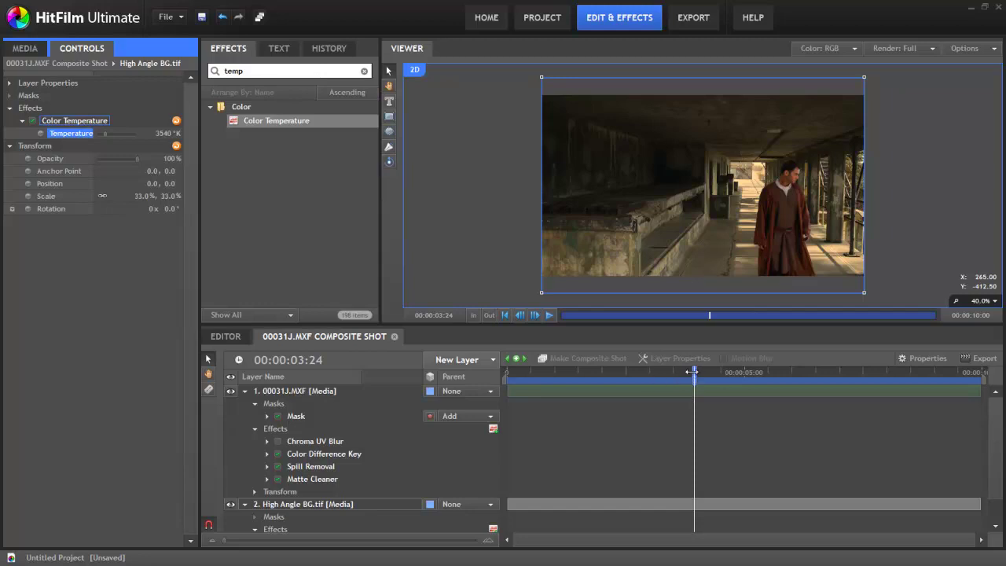
Scrub the timeline to review the warmed hallway, ending at frame 00:00:01:23
{"action": "left_click_drag", "start_coordinate": [693, 372], "coordinate": [588, 380]}
{"action": "scroll", "coordinate": [762, 181], "scroll_direction": "up", "scroll_amount": 3}
{"action": "scroll", "coordinate": [762, 181], "scroll_direction": "up", "scroll_amount": 1}
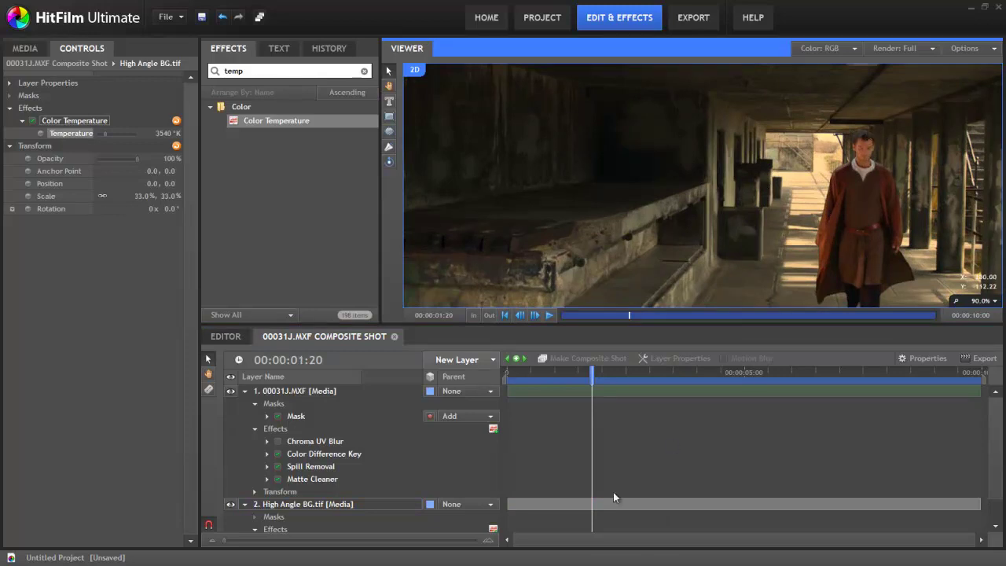
{"action": "mouse_move", "coordinate": [592, 380]}
{"action": "left_mouse_down"}
{"action": "mouse_move", "coordinate": [523, 377]}
{"action": "mouse_move", "coordinate": [650, 382]}
{"action": "mouse_move", "coordinate": [574, 380]}
{"action": "left_mouse_up"}
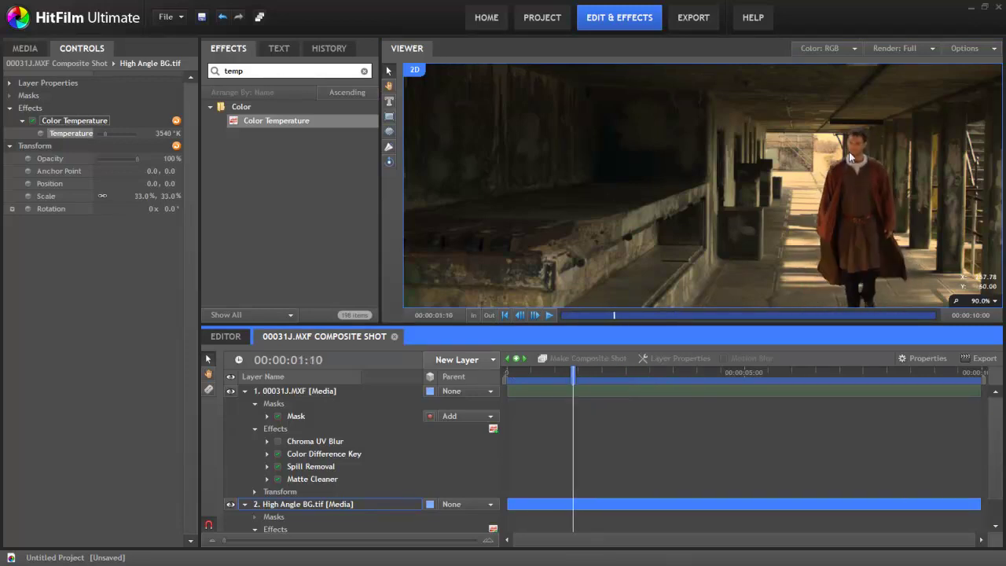
{"action": "scroll", "coordinate": [848, 157], "scroll_direction": "down", "scroll_amount": 2}
{"action": "scroll", "coordinate": [848, 160], "scroll_direction": "down", "scroll_amount": 1}
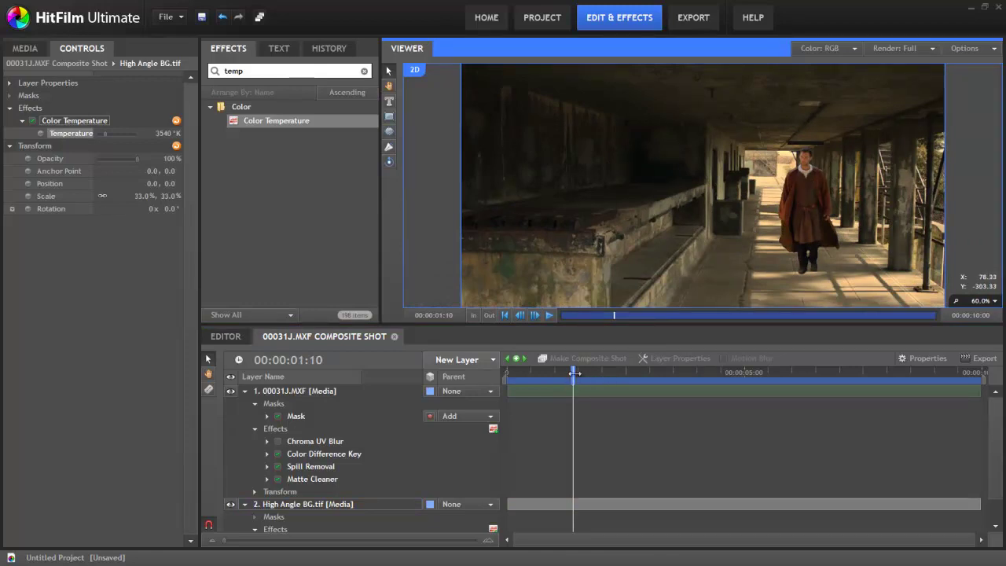
{"action": "left_click_drag", "start_coordinate": [574, 372], "coordinate": [597, 373]}
{"action": "scroll", "coordinate": [903, 250], "scroll_direction": "up", "scroll_amount": 1}
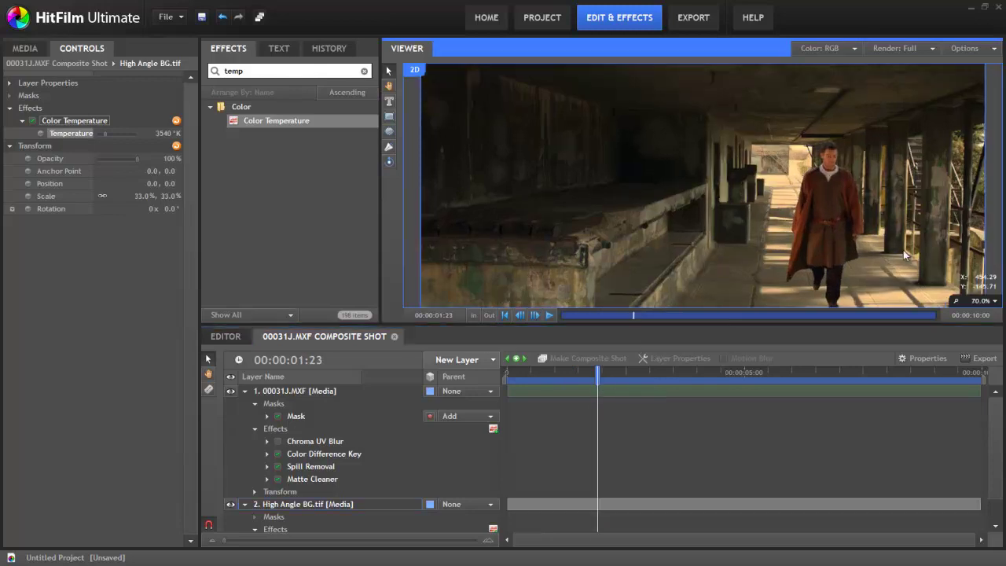
{"action": "scroll", "coordinate": [903, 250], "scroll_direction": "up", "scroll_amount": 1}
Apply Color Gradient to the 00031J.MXF actor layer, collapsing the other effects' settings
{"action": "double_click", "coordinate": [274, 72]}
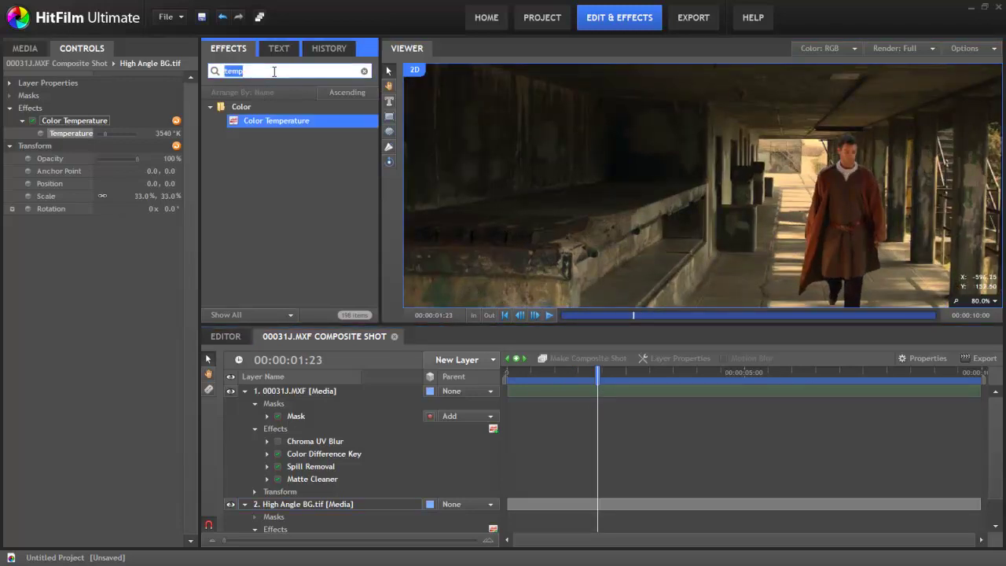
{"action": "type", "text": "grad"}
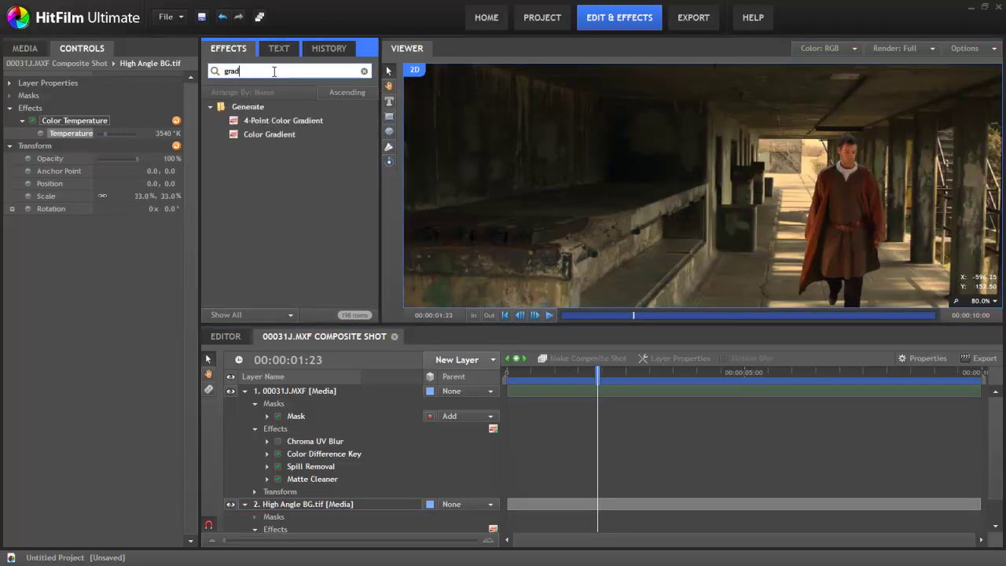
{"action": "left_click_drag", "start_coordinate": [275, 135], "coordinate": [305, 396]}
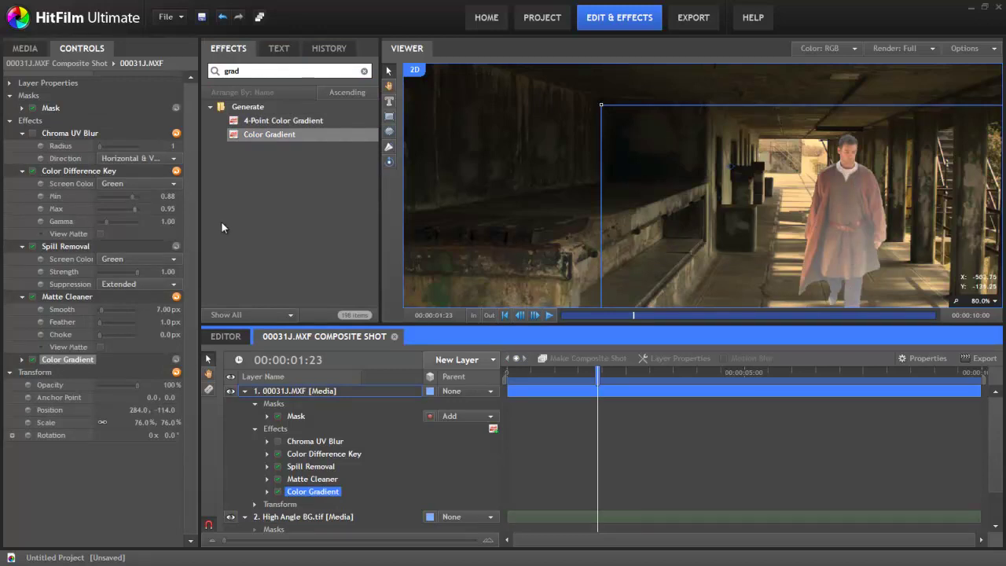
{"action": "left_click", "coordinate": [22, 133]}
{"action": "left_click", "coordinate": [22, 146]}
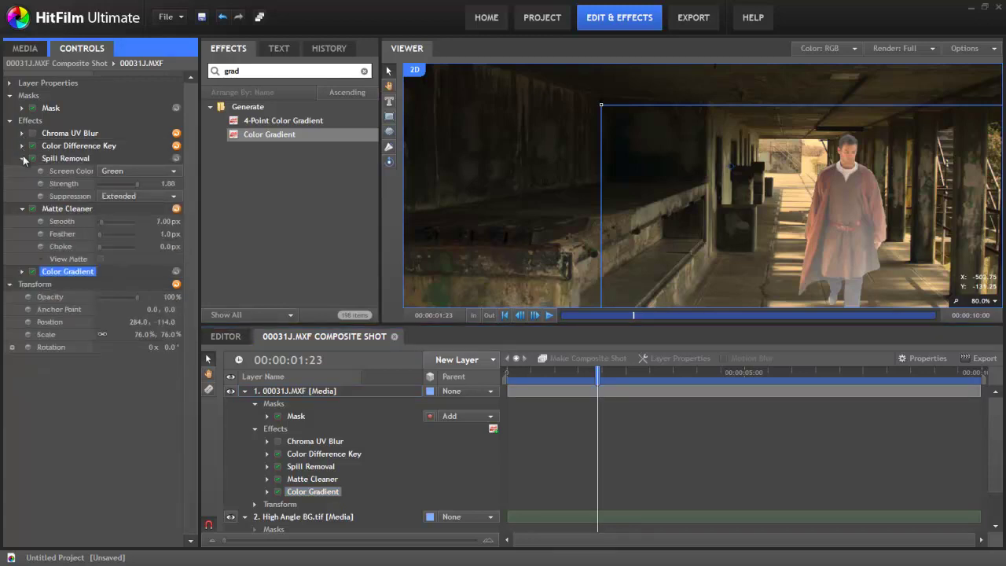
{"action": "left_click", "coordinate": [22, 158]}
{"action": "left_click", "coordinate": [22, 233]}
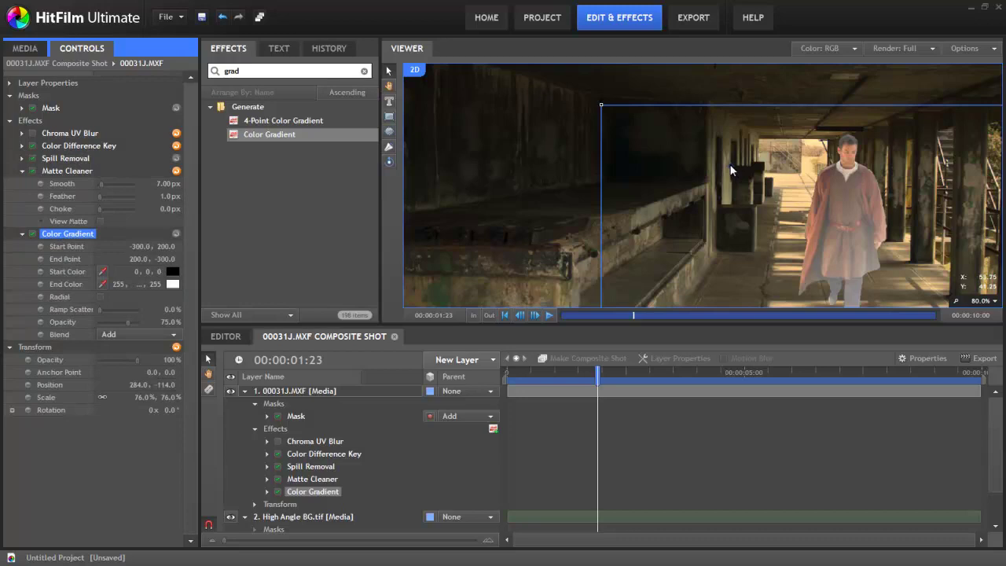
Place the gradient start point above the actor's head and the end point near it
{"action": "left_click_drag", "start_coordinate": [732, 169], "coordinate": [854, 134]}
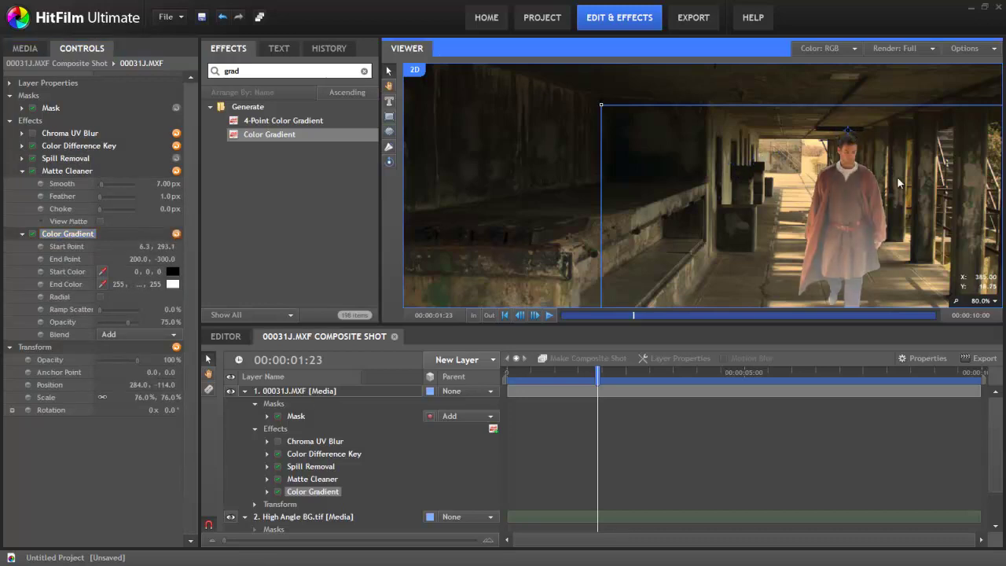
{"action": "scroll", "coordinate": [926, 285], "scroll_direction": "down", "scroll_amount": 2}
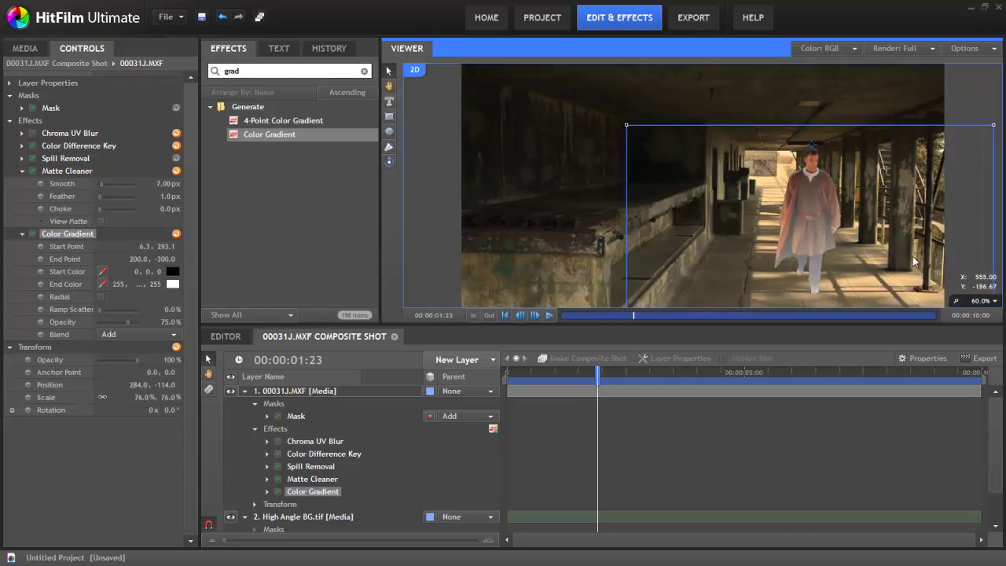
{"action": "scroll", "coordinate": [909, 255], "scroll_direction": "down", "scroll_amount": 1}
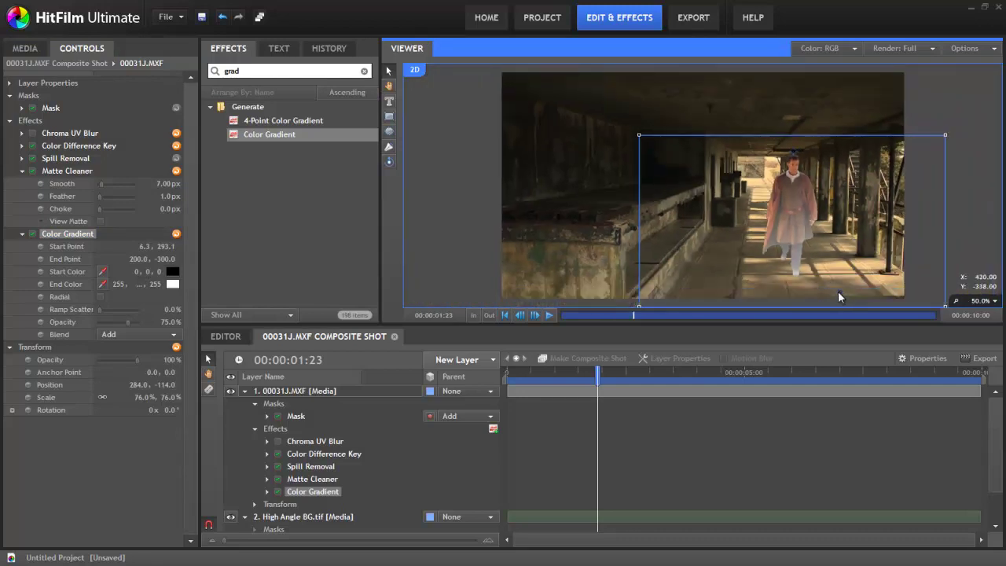
{"action": "left_click_drag", "start_coordinate": [837, 293], "coordinate": [795, 165]}
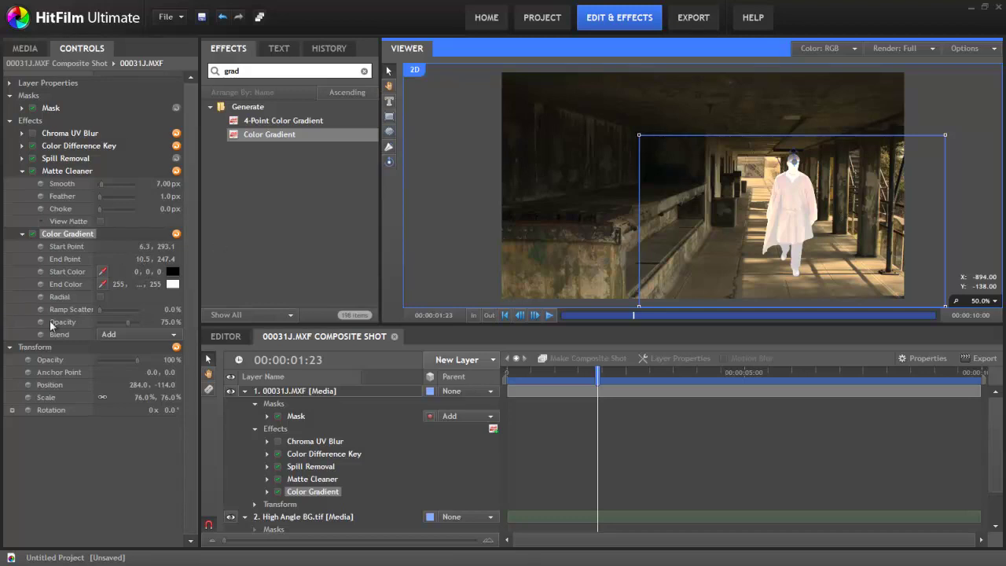
Set the gradient blend to Multiply at 100% opacity, then toggle it off to compare
{"action": "left_click", "coordinate": [176, 336]}
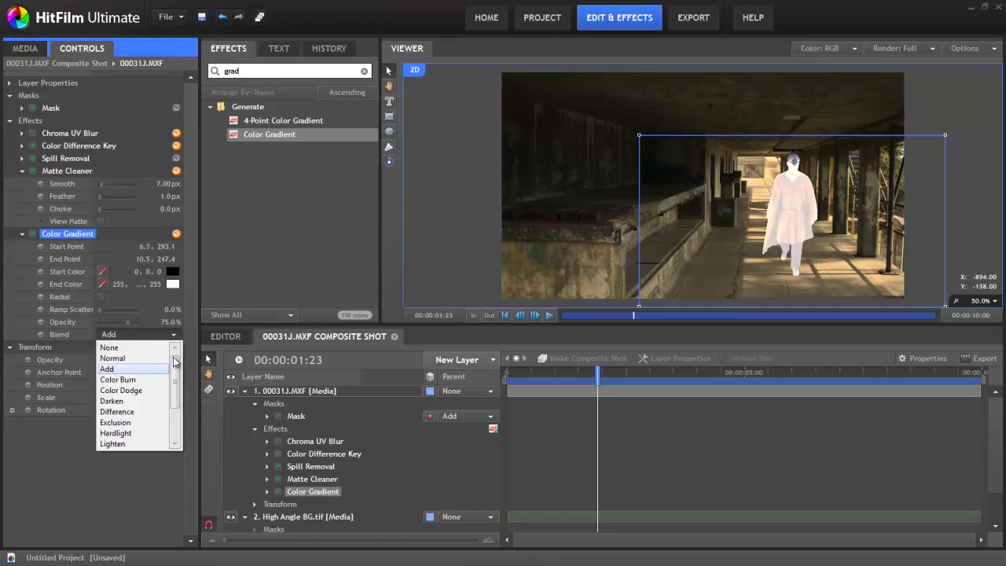
{"action": "scroll", "coordinate": [176, 367], "scroll_direction": "down", "scroll_amount": 1}
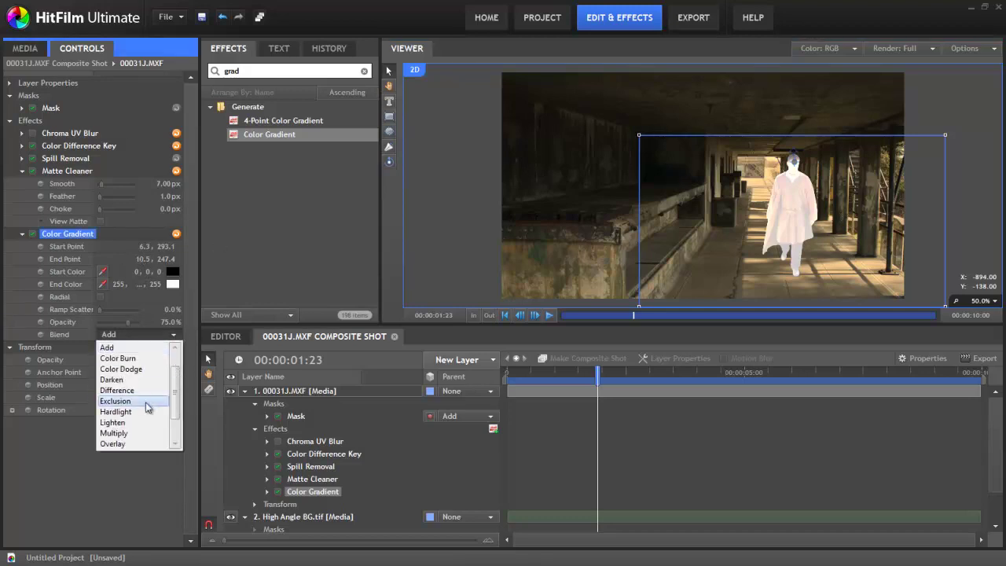
{"action": "left_click", "coordinate": [113, 433]}
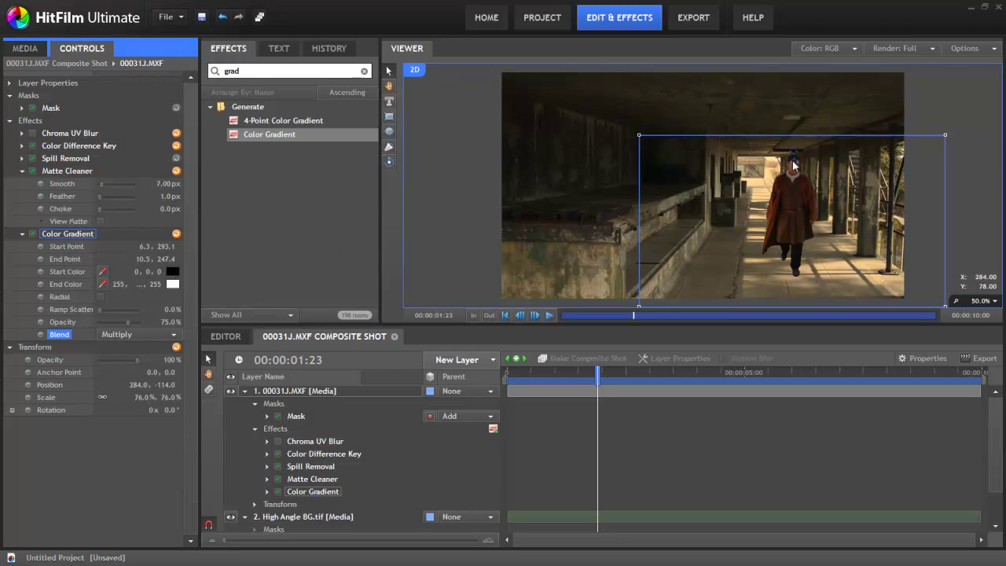
{"action": "left_click", "coordinate": [33, 234]}
{"action": "left_click_drag", "start_coordinate": [130, 324], "coordinate": [171, 318]}
{"action": "scroll", "coordinate": [825, 208], "scroll_direction": "up", "scroll_amount": 1}
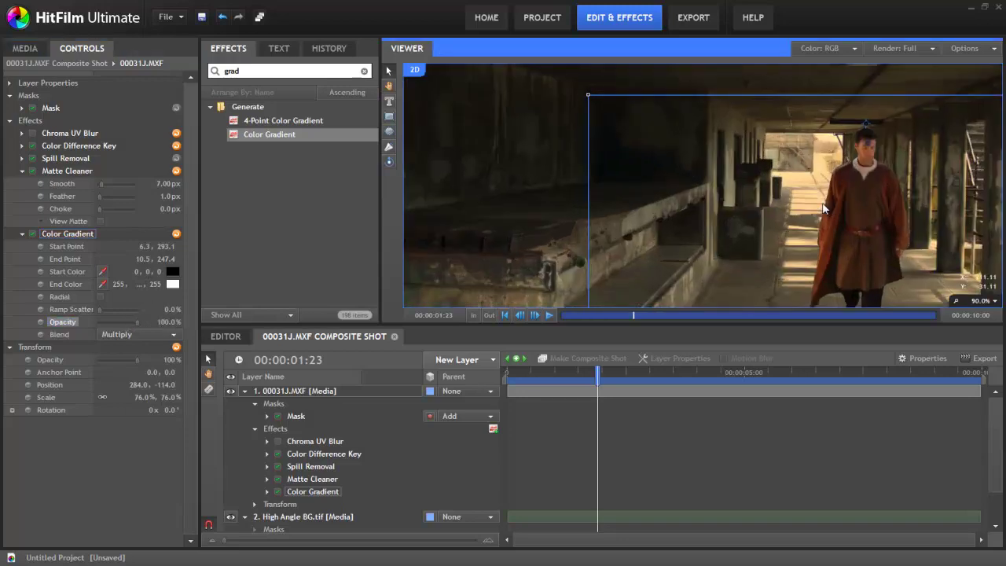
{"action": "left_click", "coordinate": [32, 235]}
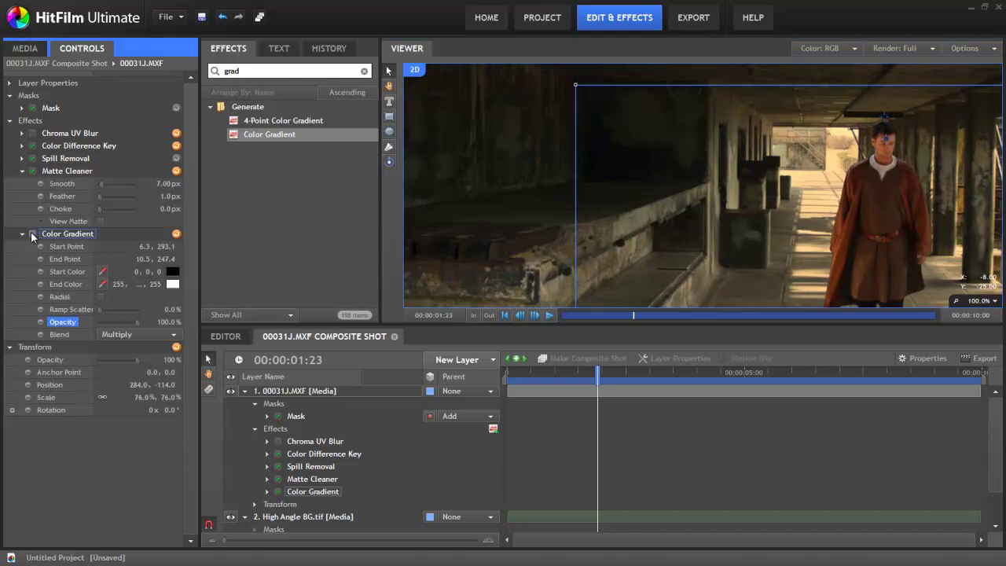
{"action": "left_click", "coordinate": [32, 235]}
{"action": "scroll", "coordinate": [690, 238], "scroll_direction": "down", "scroll_amount": 2}
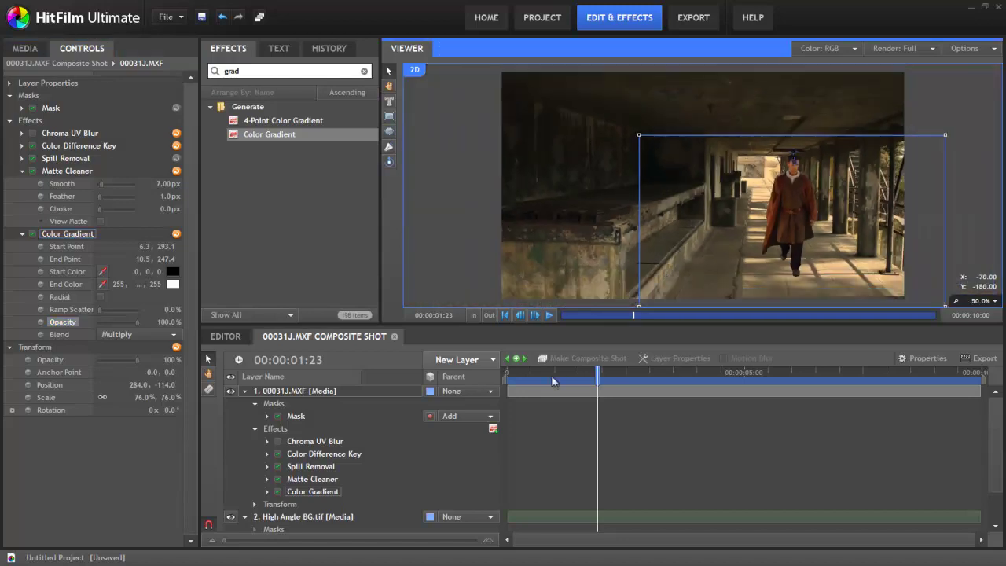
{"action": "left_click_drag", "start_coordinate": [539, 371], "coordinate": [507, 371]}
{"action": "left_click", "coordinate": [549, 315]}
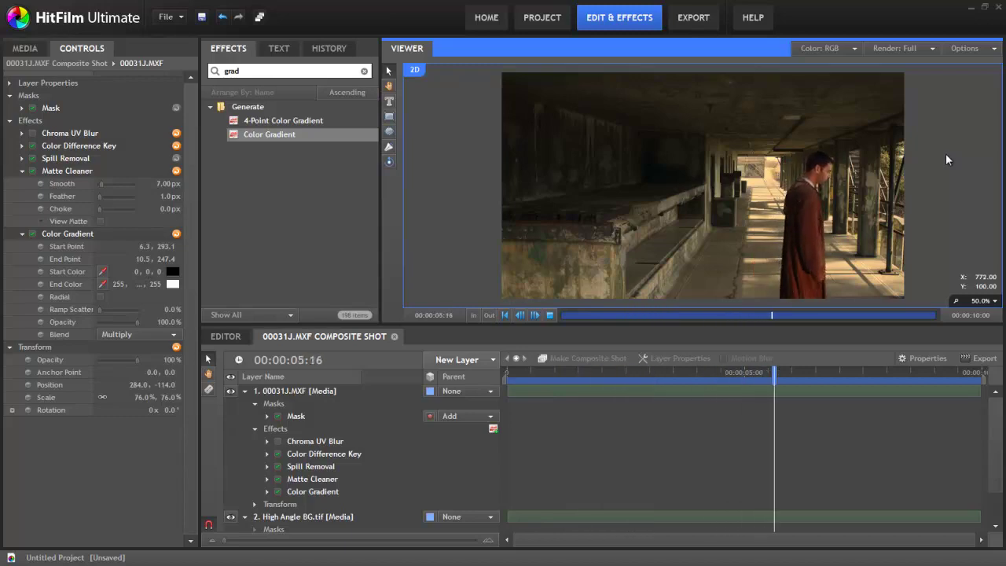
{"action": "key", "text": "space"}
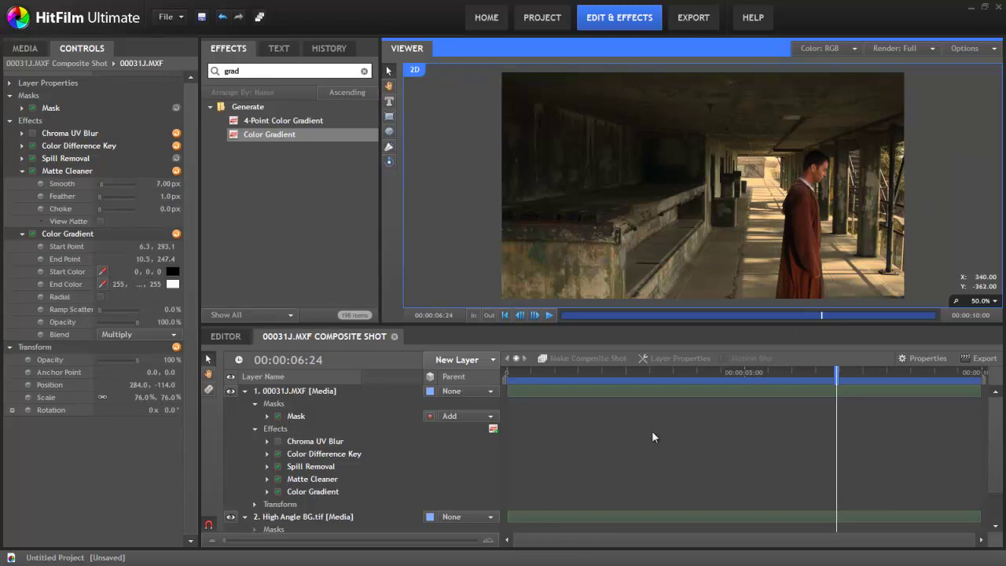
{"action": "left_click", "coordinate": [605, 371]}
{"action": "left_click_drag", "start_coordinate": [589, 371], "coordinate": [560, 371]}
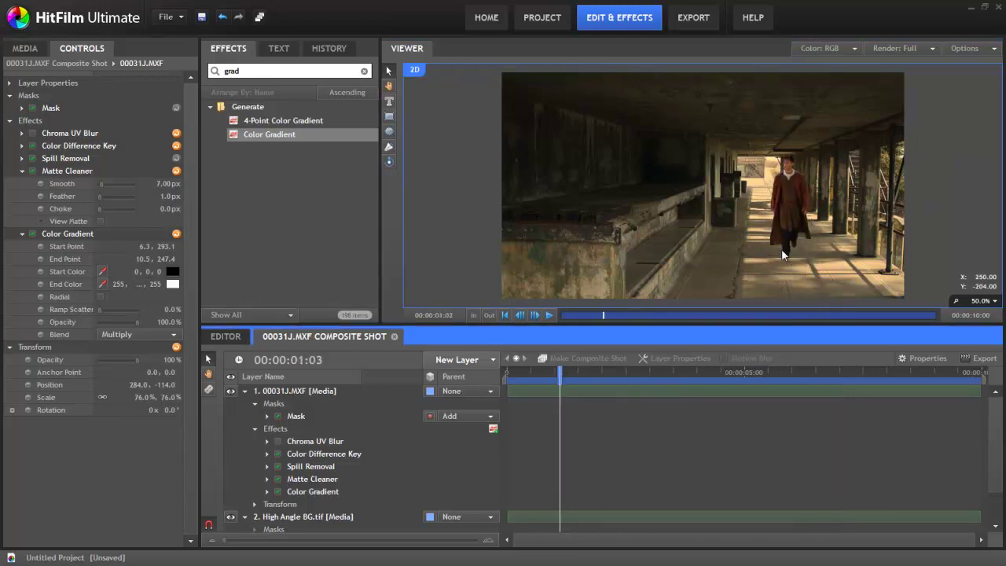